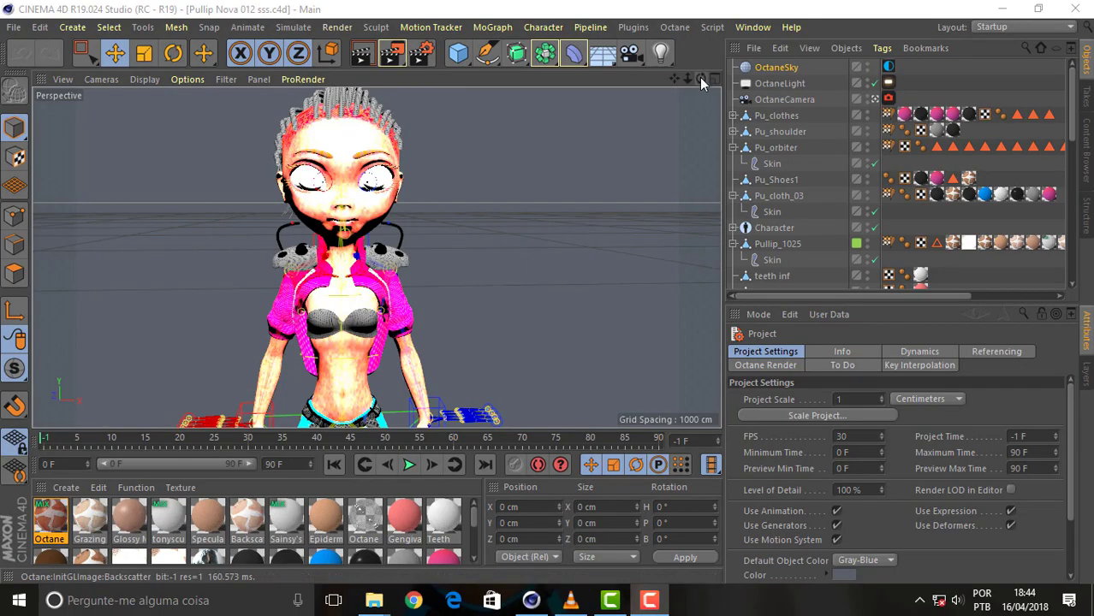
Orbit and pan the viewport around the doll, returning to a front view
mouse_move(700, 77)
mouse_down()
mouse_move(651, 79)
mouse_move(677, 79)
mouse_up()
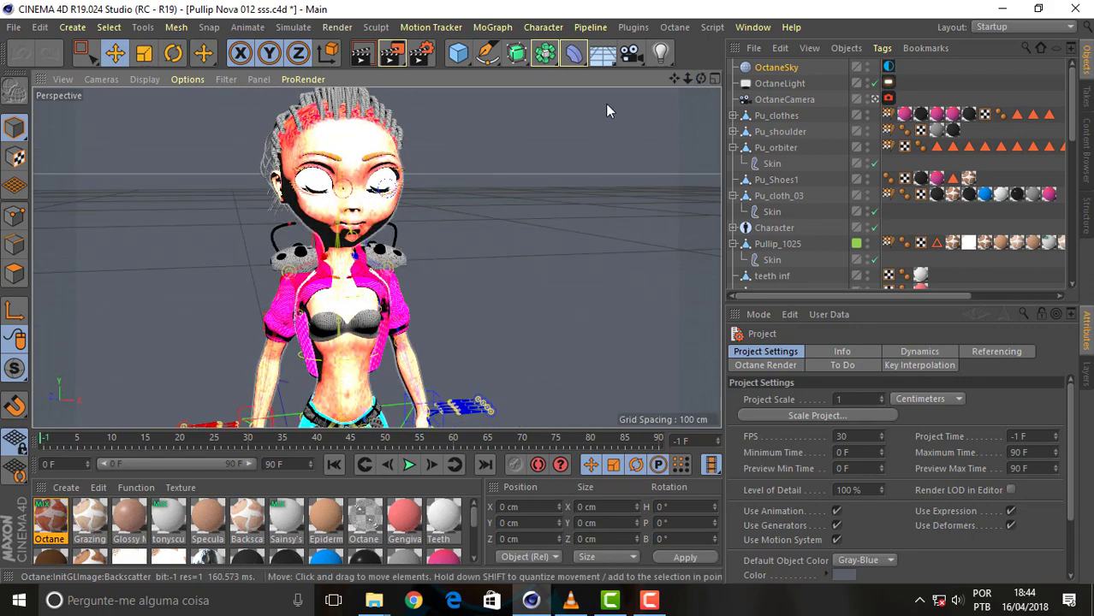
drag(701, 78, 674, 78)
key(ctrl+shift+z)
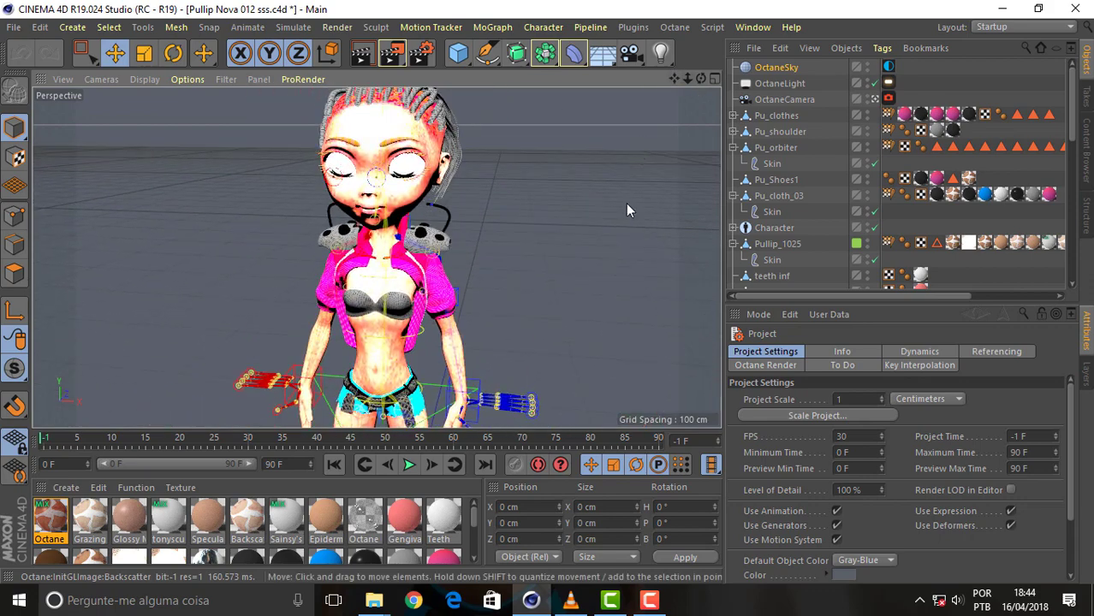
drag(696, 80, 696, 81)
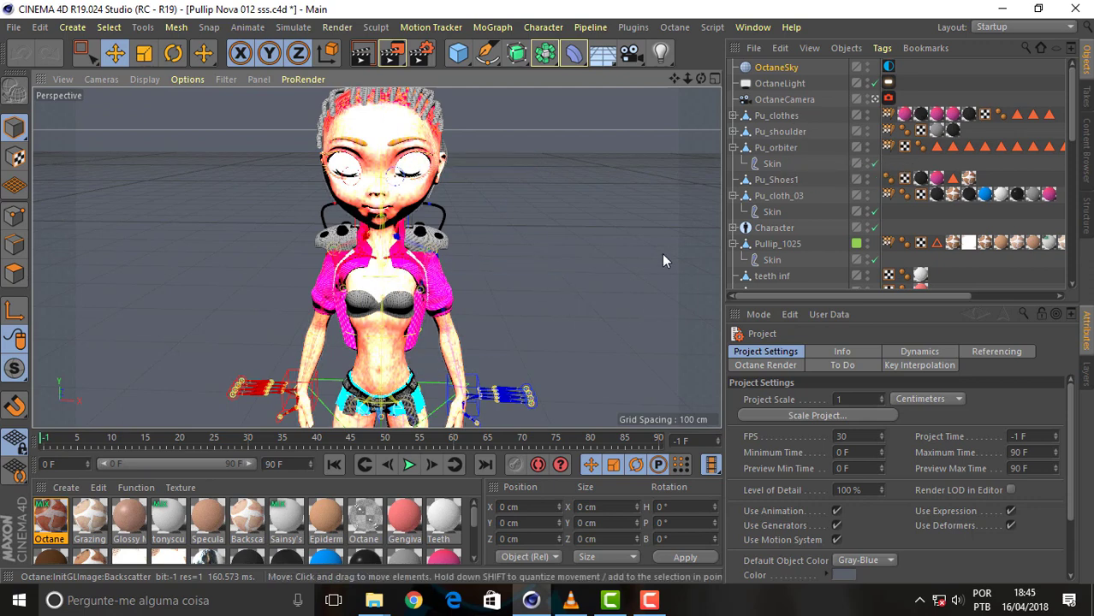
drag(676, 79, 695, 82)
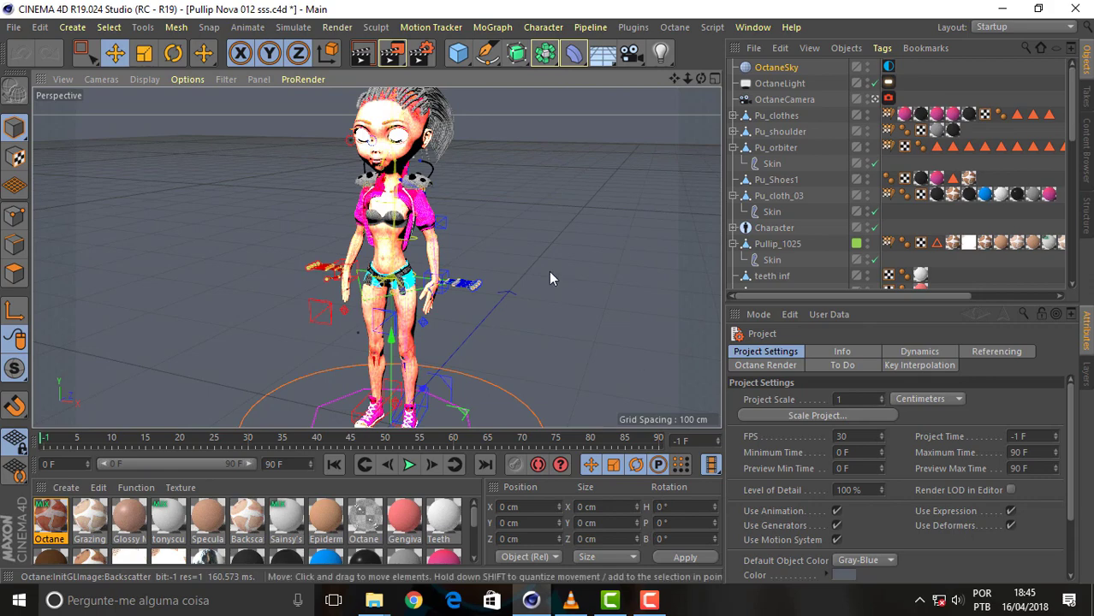
Play the tutorial video, skip ahead to about 09:23 on the skeleton rig, then pause and hide it
click(571, 603)
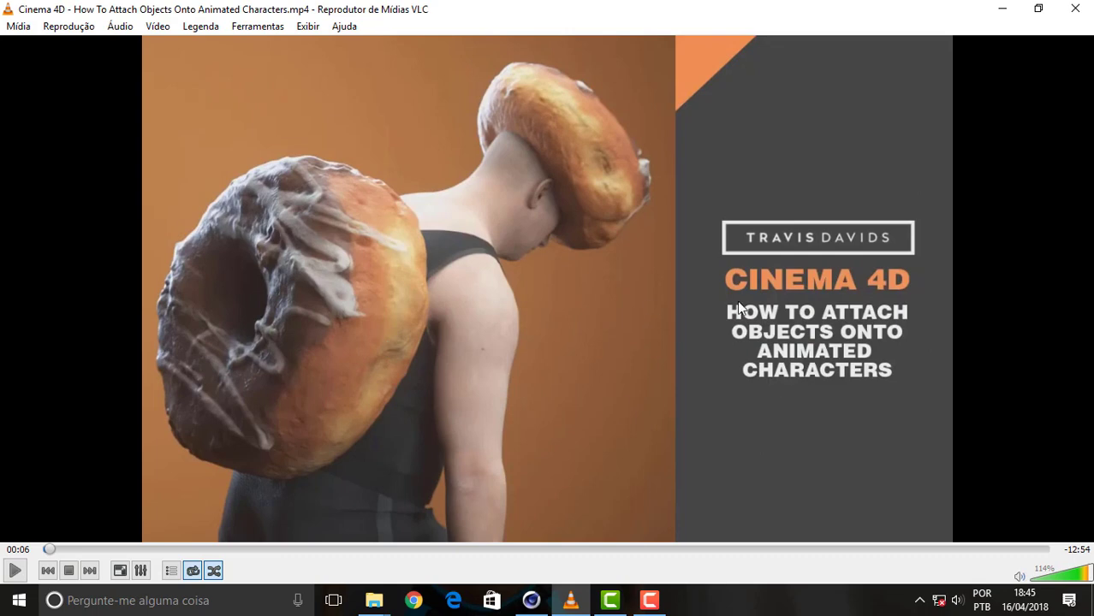
click(15, 570)
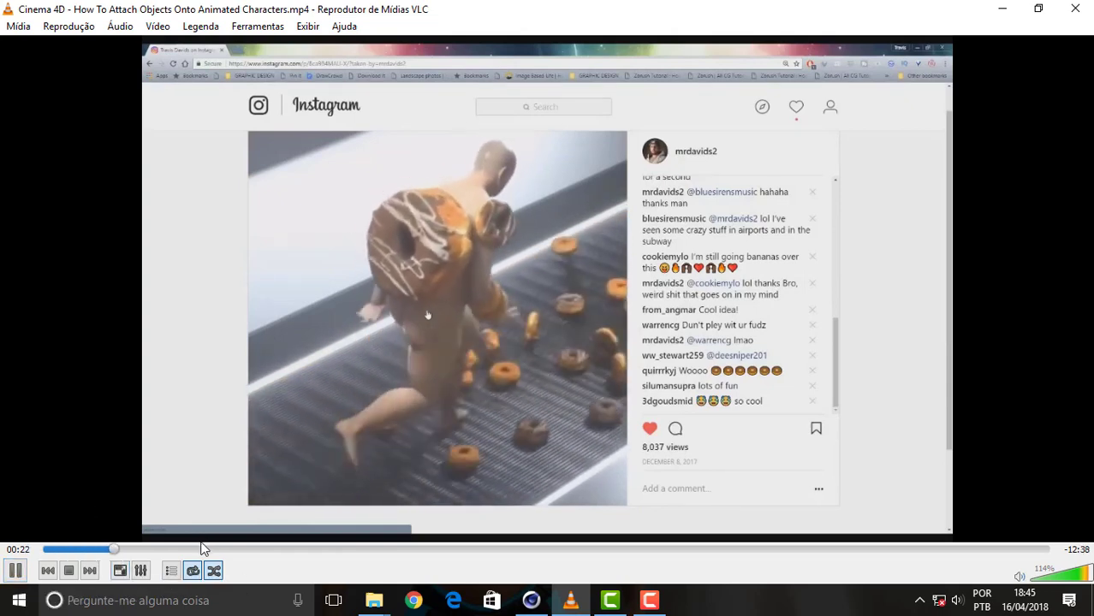
drag(228, 548, 376, 549)
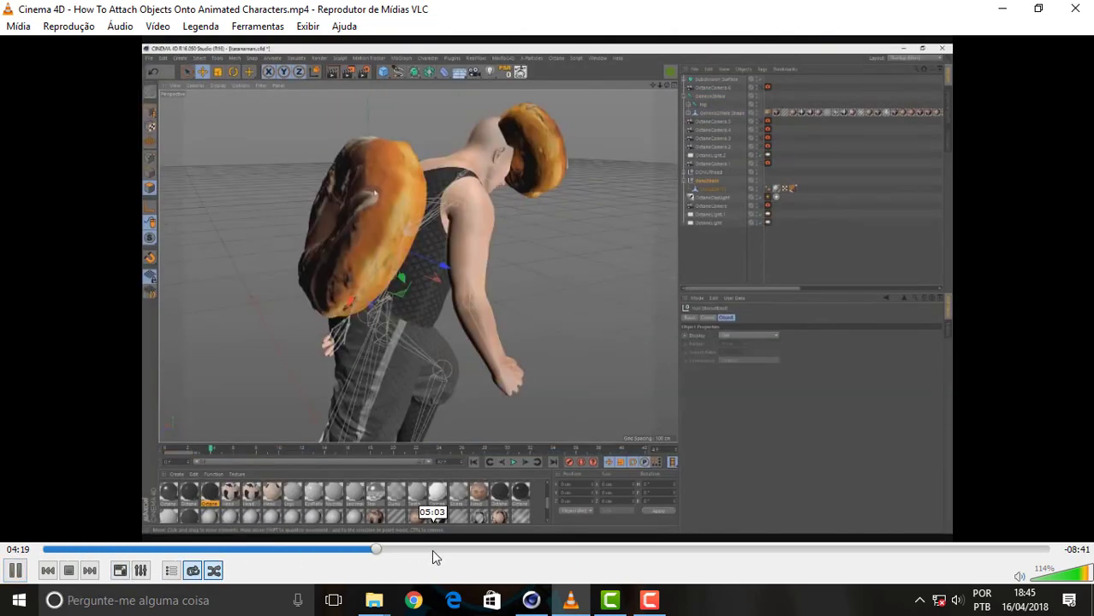
click(433, 551)
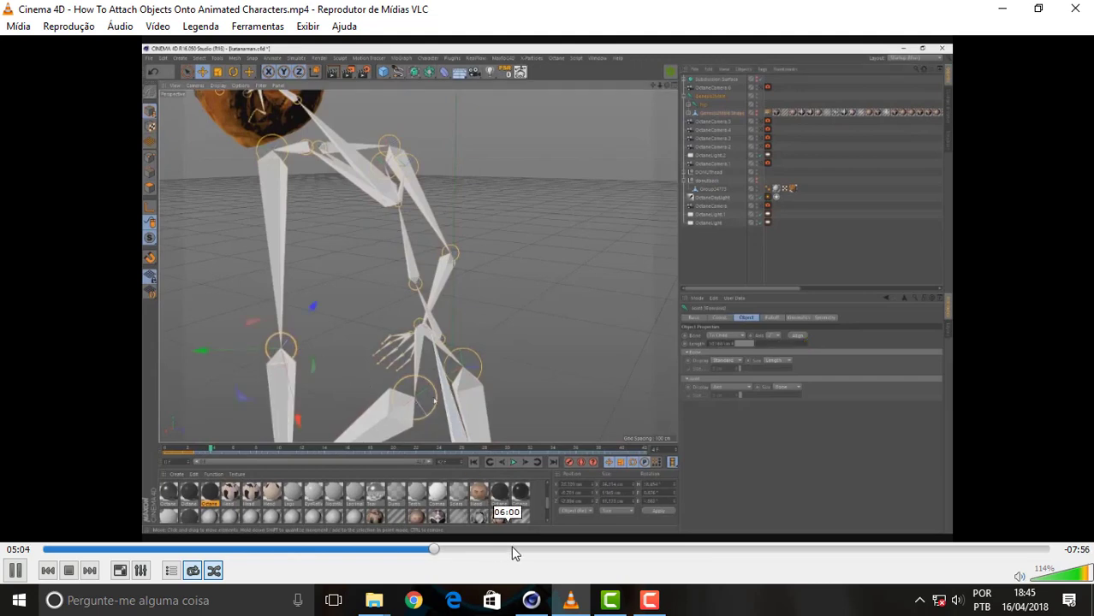
drag(513, 550, 770, 559)
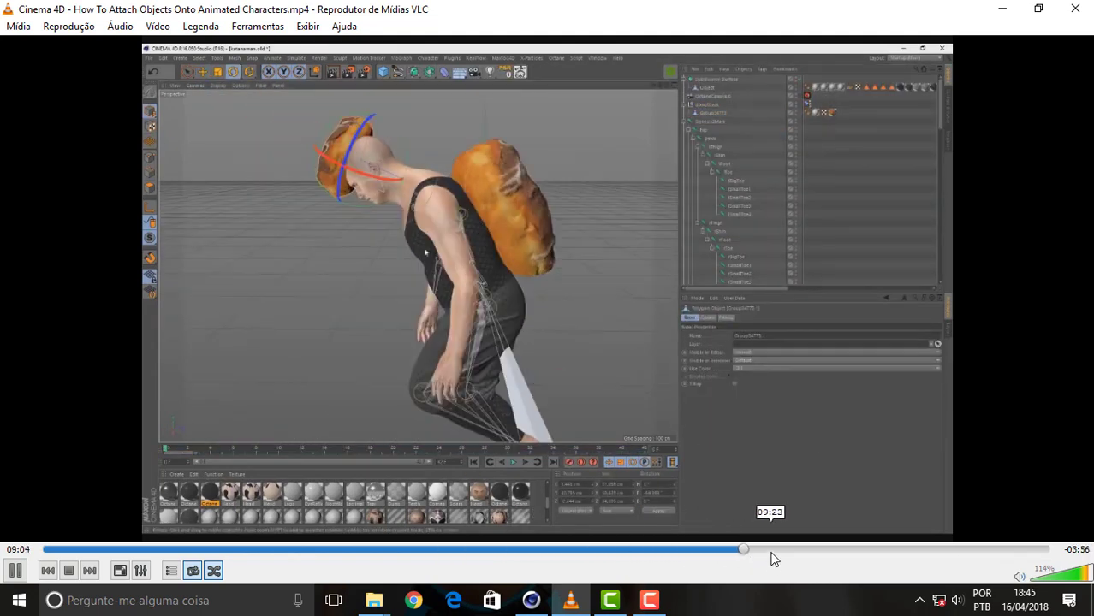
click(771, 559)
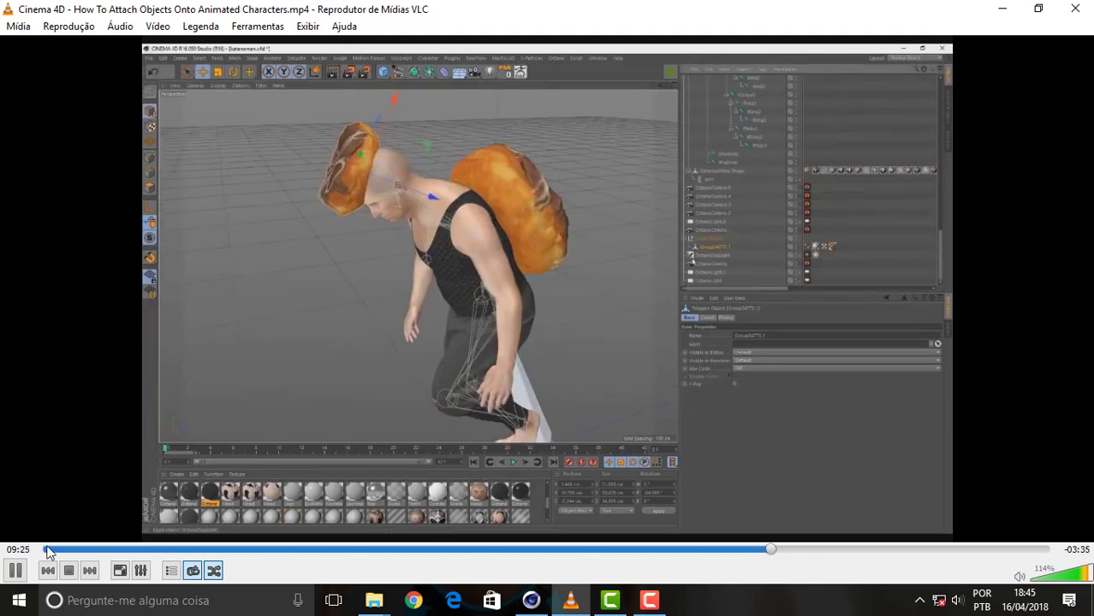
click(16, 572)
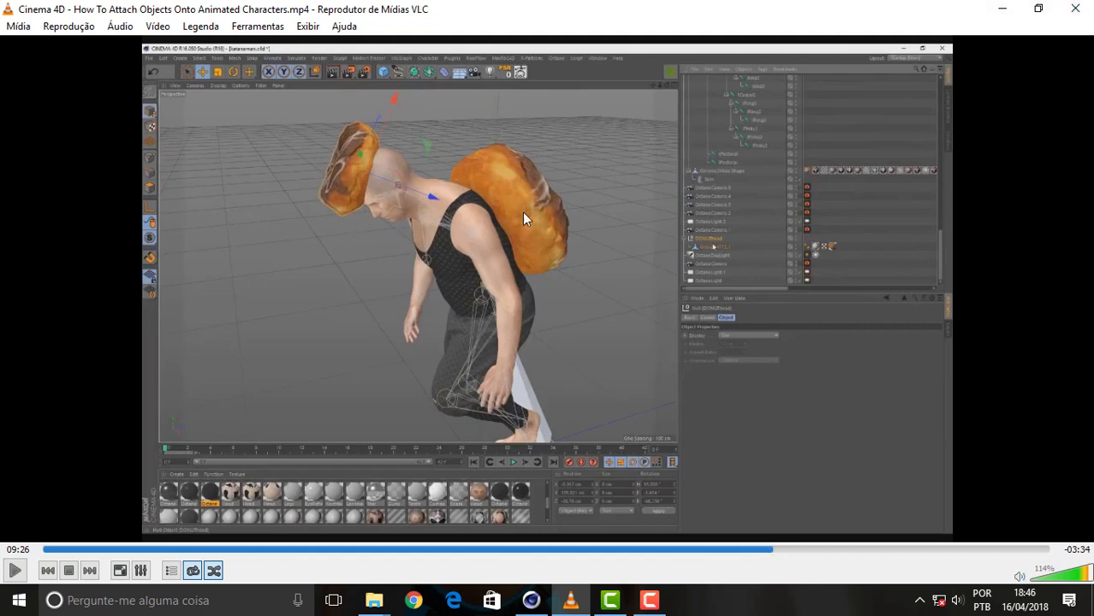
click(1006, 16)
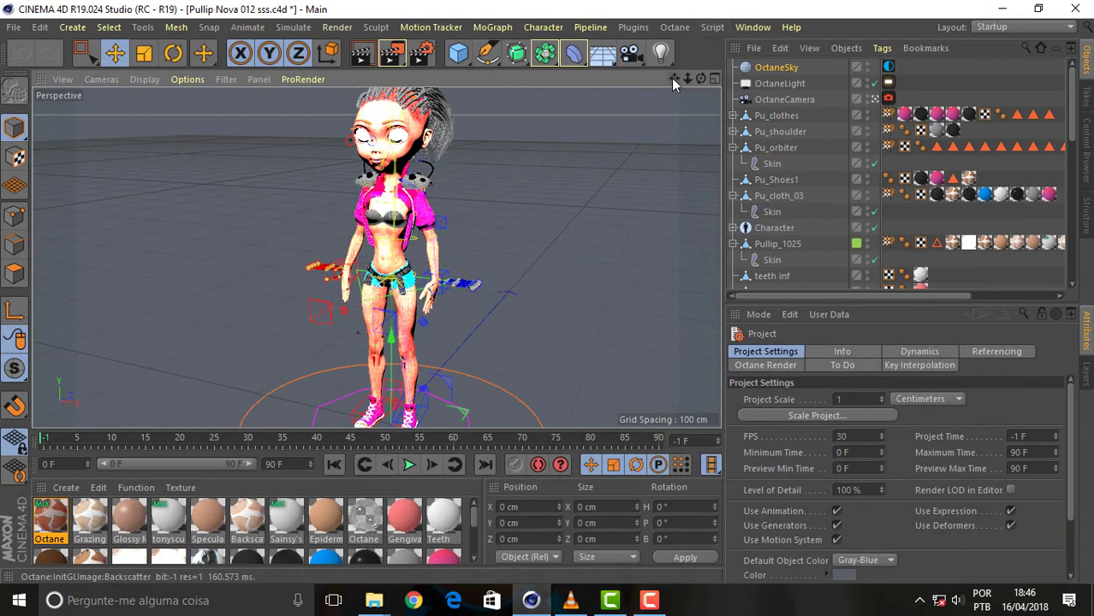
Delete the Skin tags under Pu_orbiter and Pu_cloth_03
drag(672, 78, 674, 81)
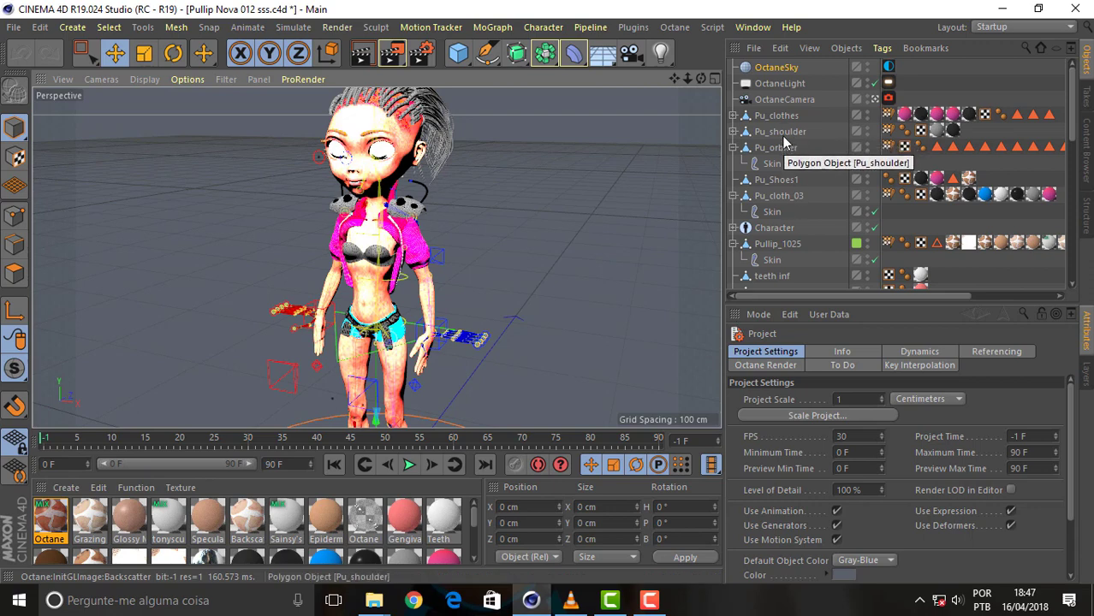
click(768, 164)
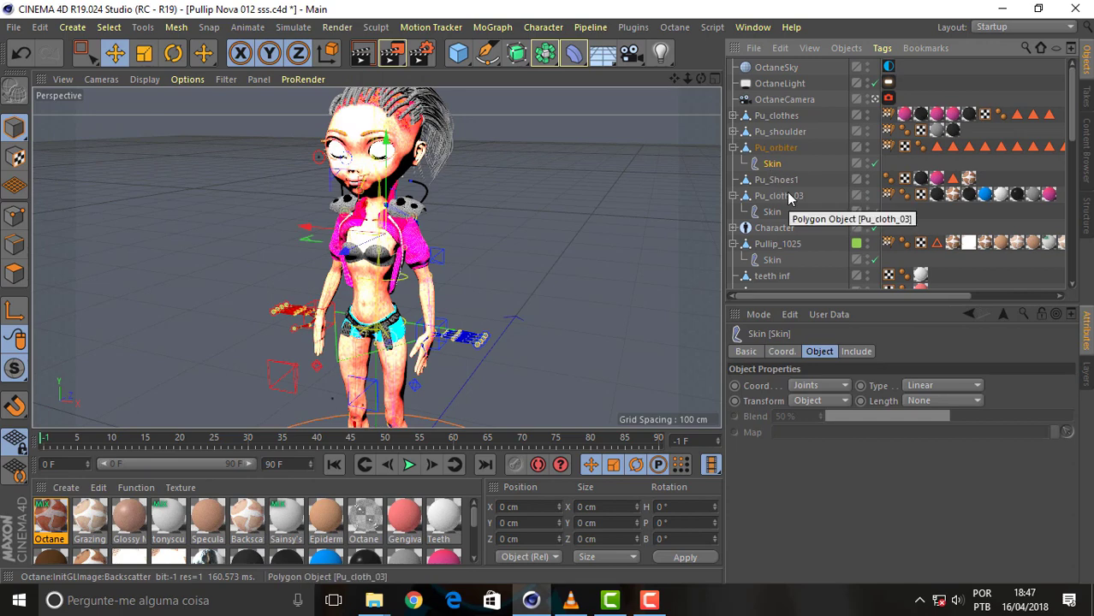
key(Delete)
click(776, 201)
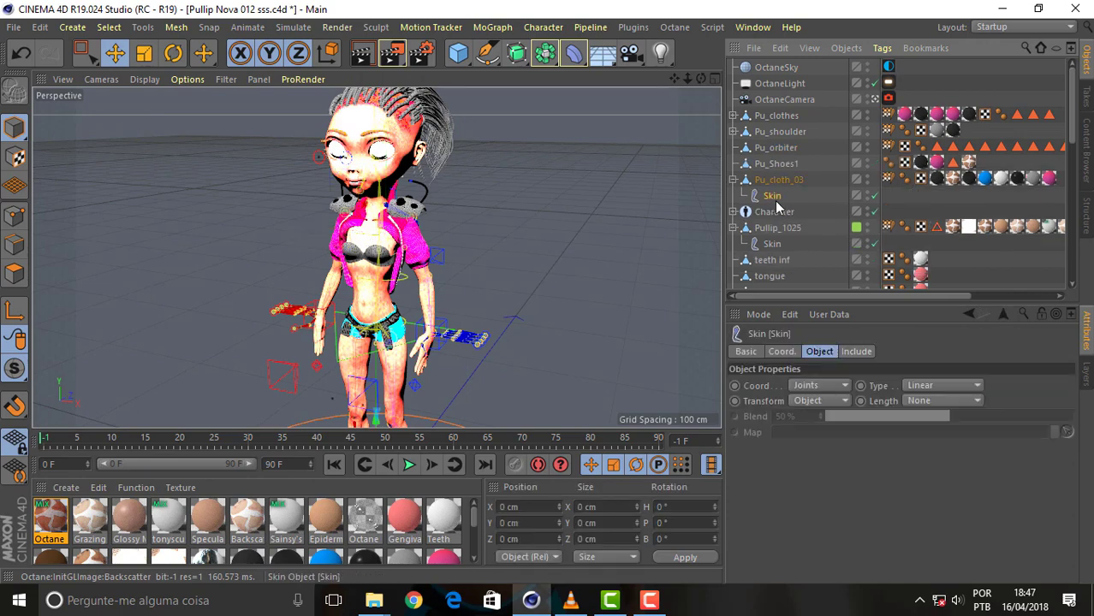
key(Delete)
Test Add Walk on the Character's Animate tab, play it, then stop and rewind to frame 0
click(781, 119)
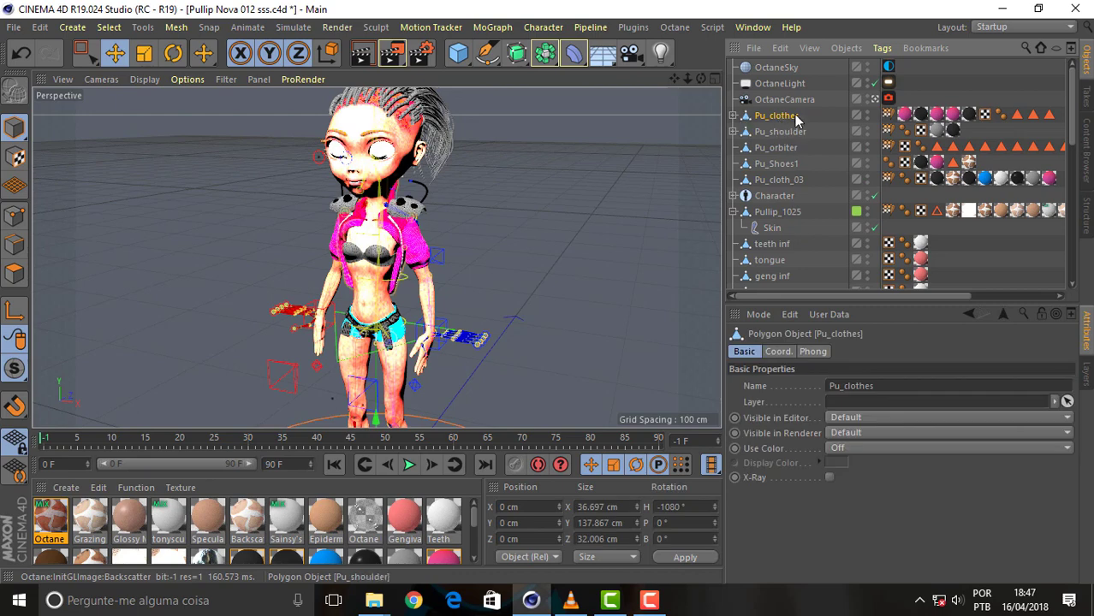
click(777, 212)
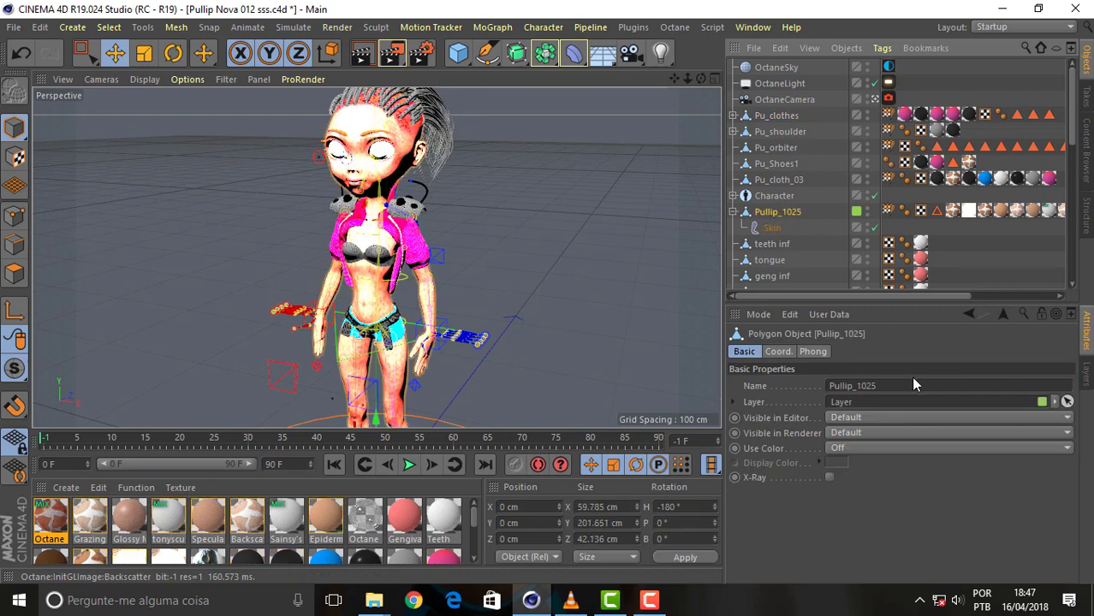
click(772, 196)
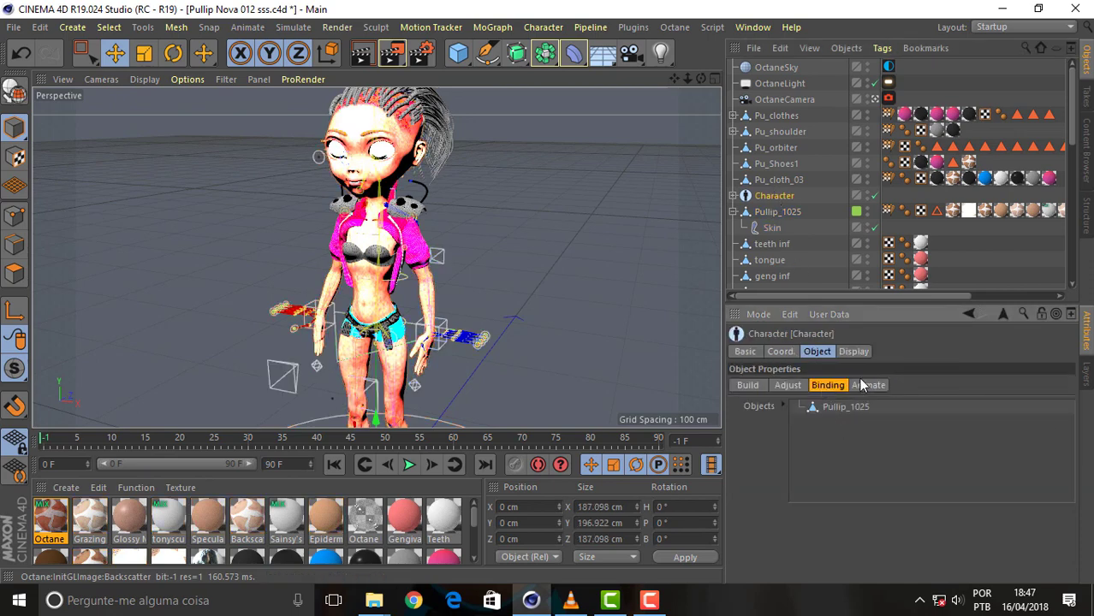
click(866, 386)
click(1013, 414)
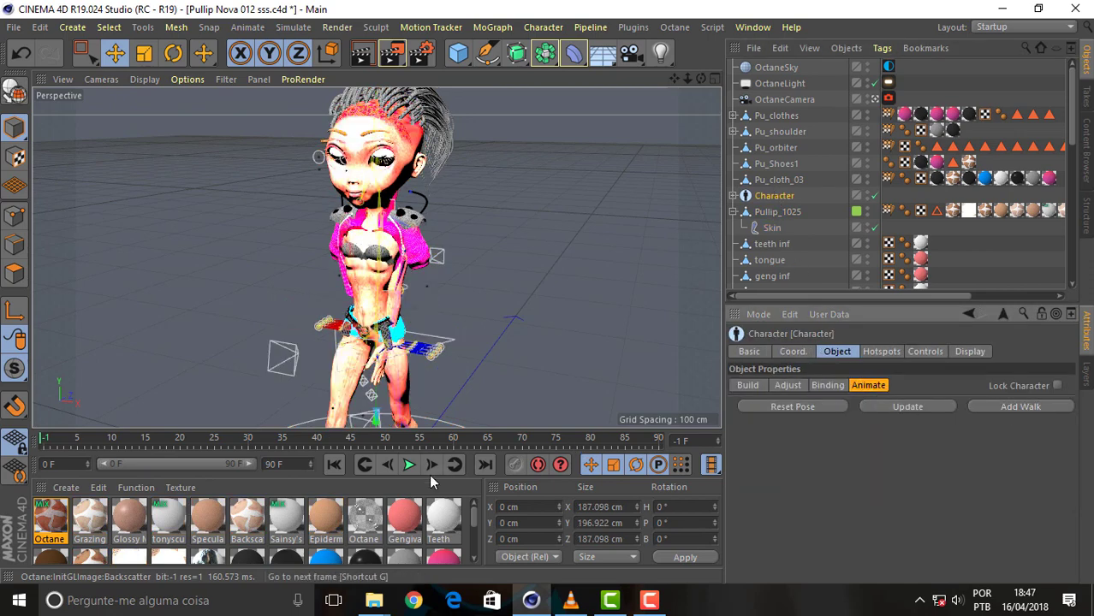
click(419, 467)
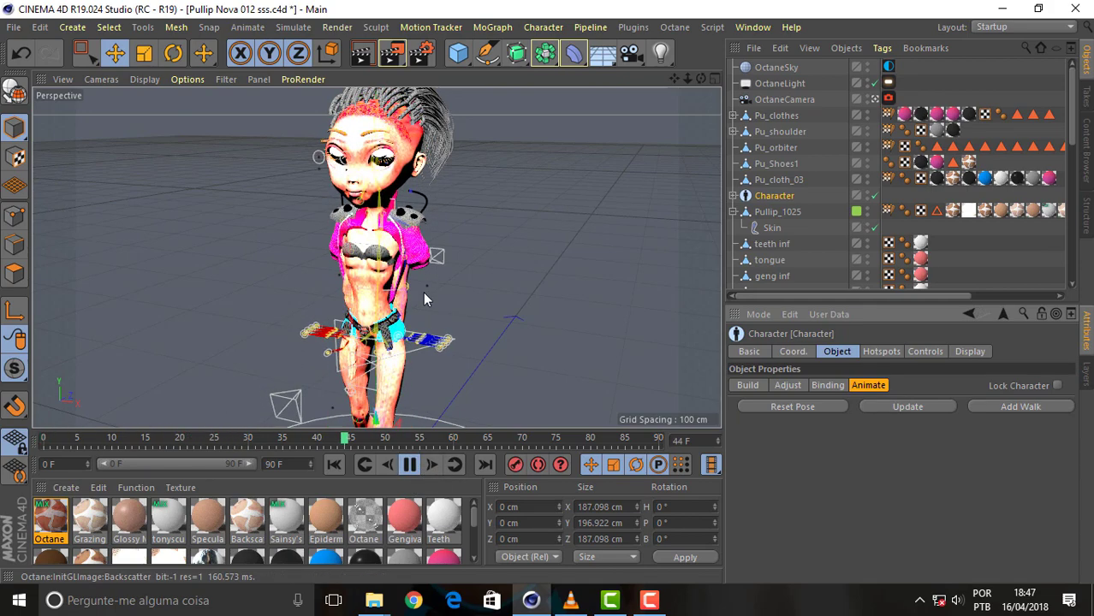
click(417, 468)
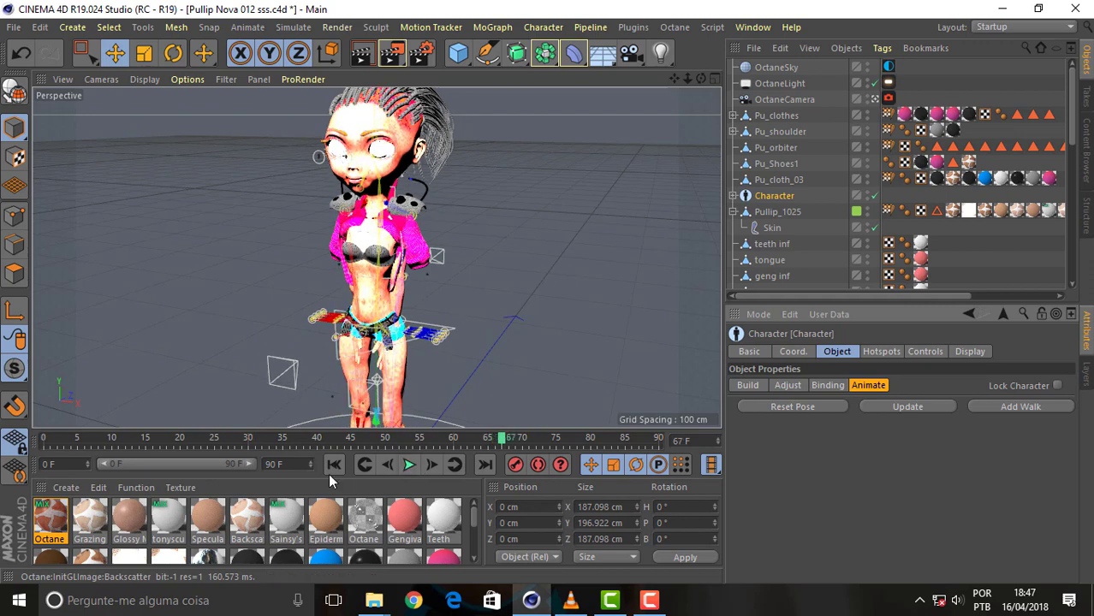
click(331, 467)
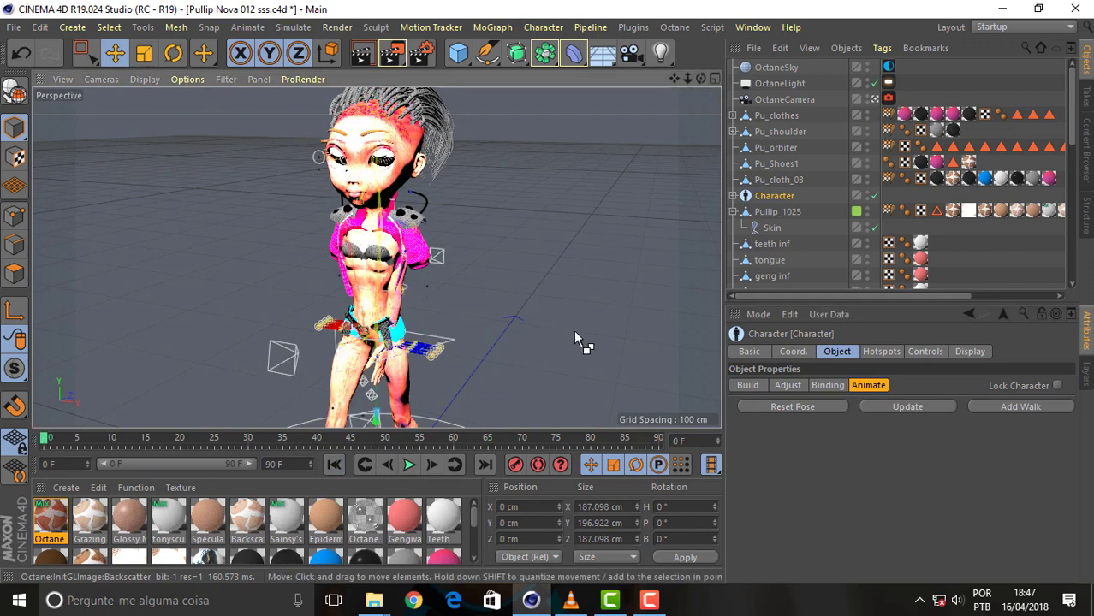
Undo the walk and Reset Pose to the rest pose, briefly rechecking the tutorial video
key(ctrl+z)
click(802, 404)
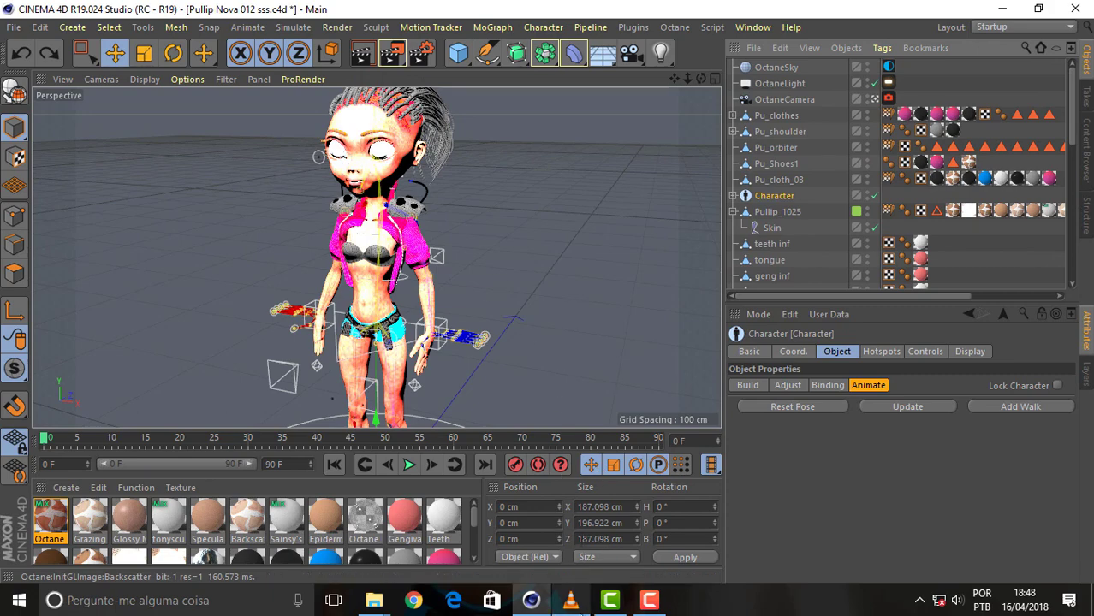
click(571, 600)
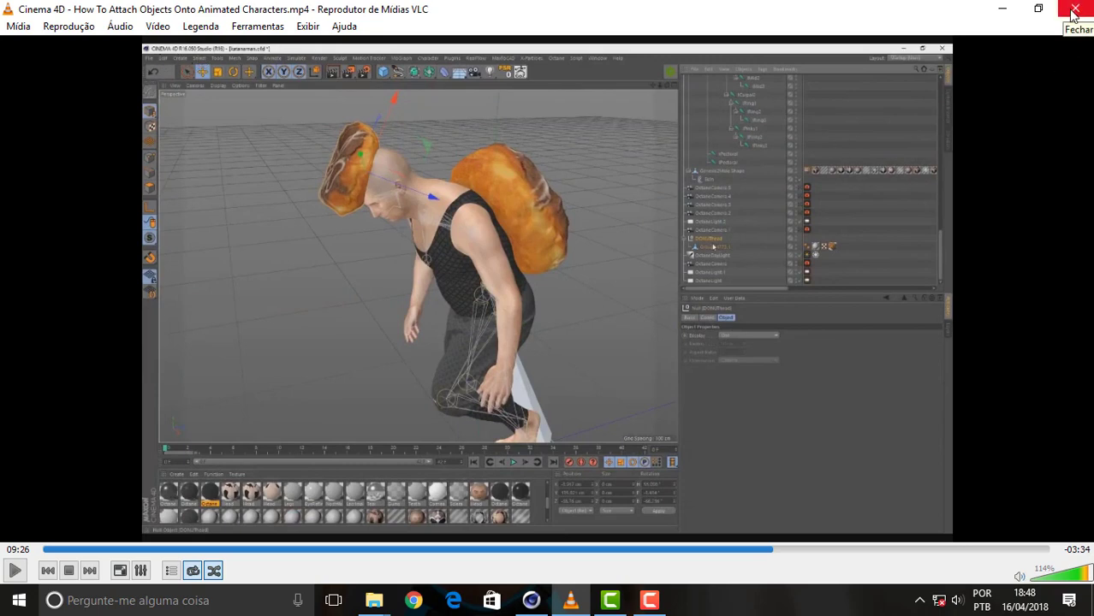
click(1002, 9)
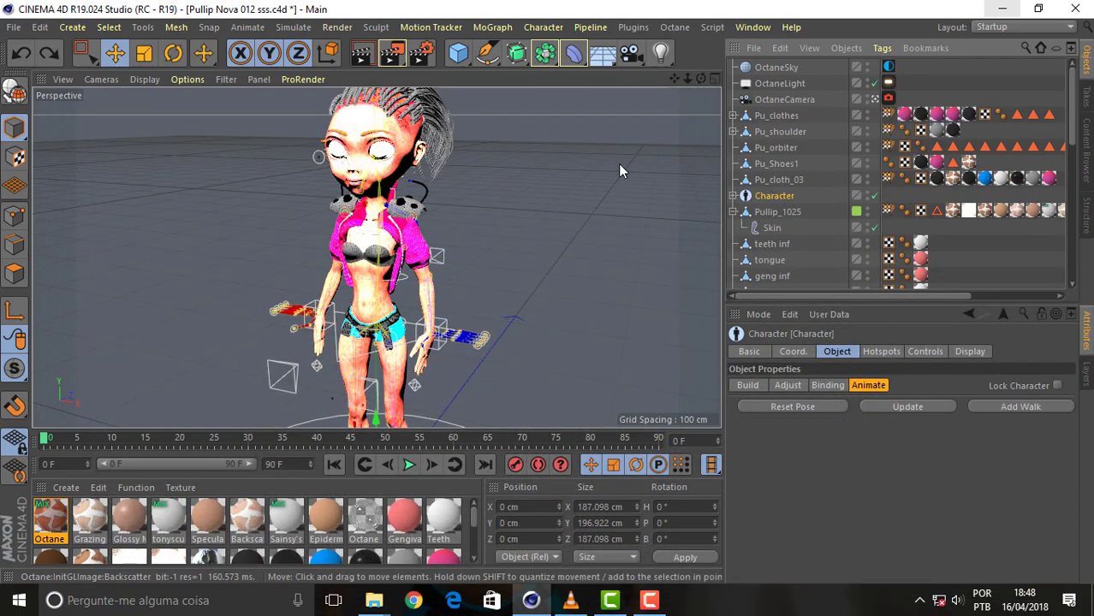
Ctrl-select Pu_shoulder, Pu_cloth_03 and Pu_clothes together in the Object Manager
click(774, 132)
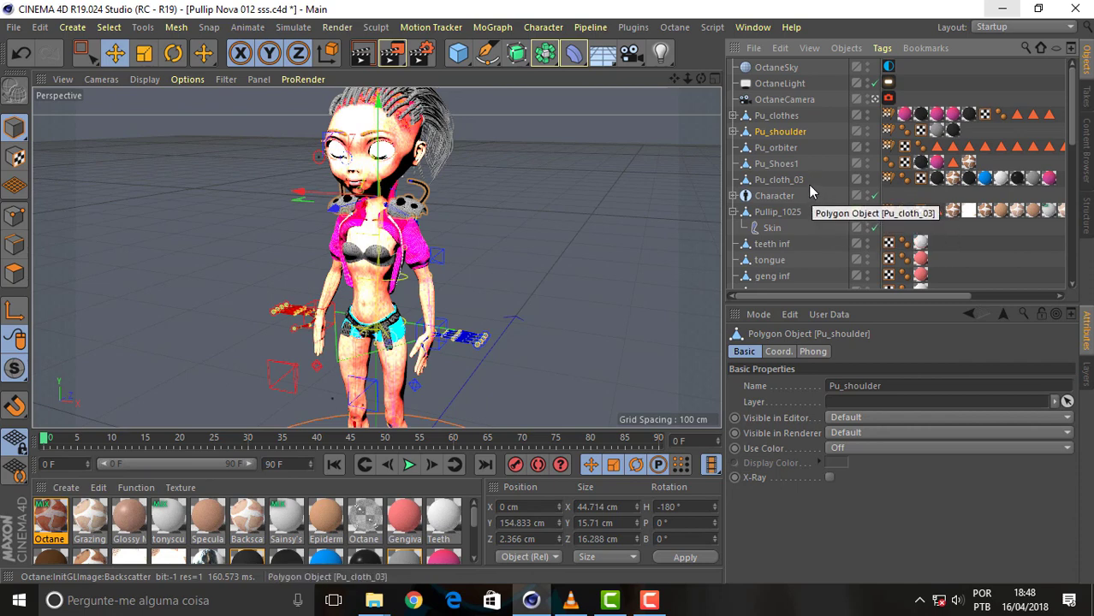
click(779, 180)
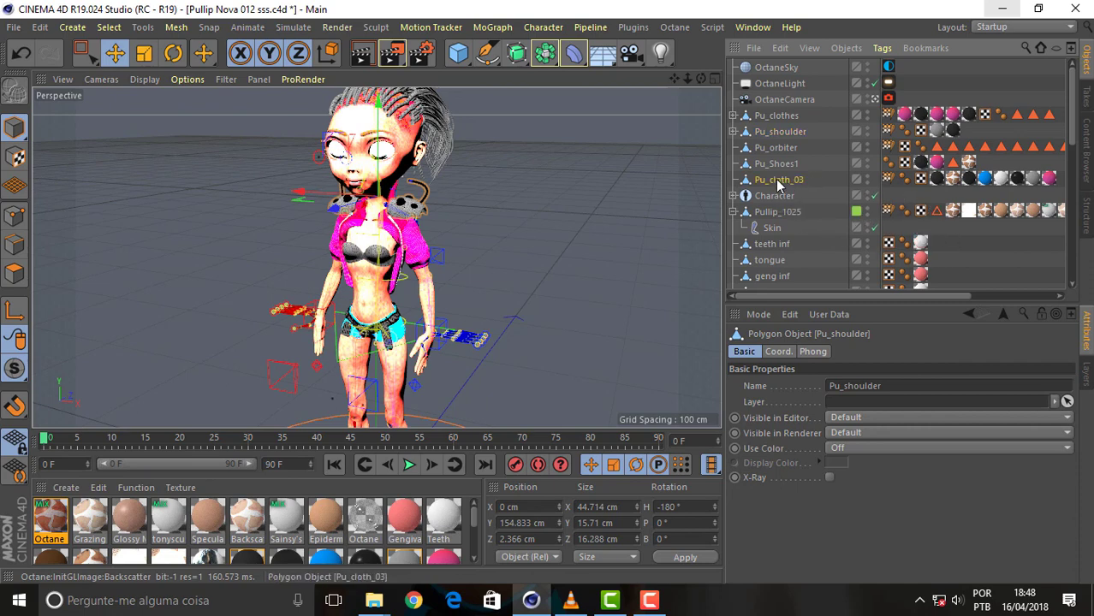
ctrl+click(778, 116)
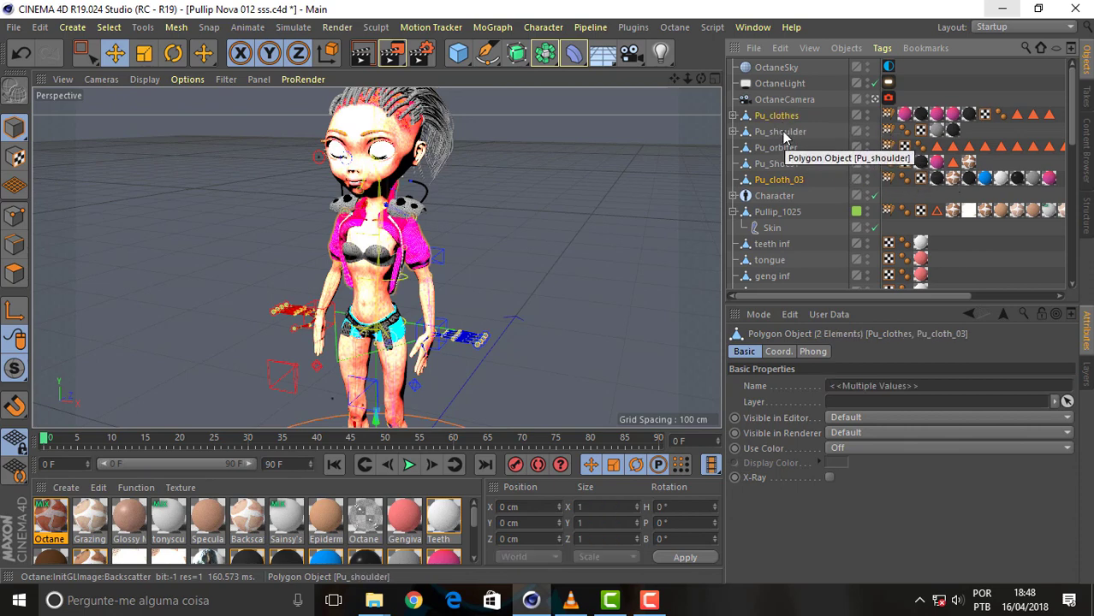
ctrl+click(782, 131)
ctrl+click(785, 117)
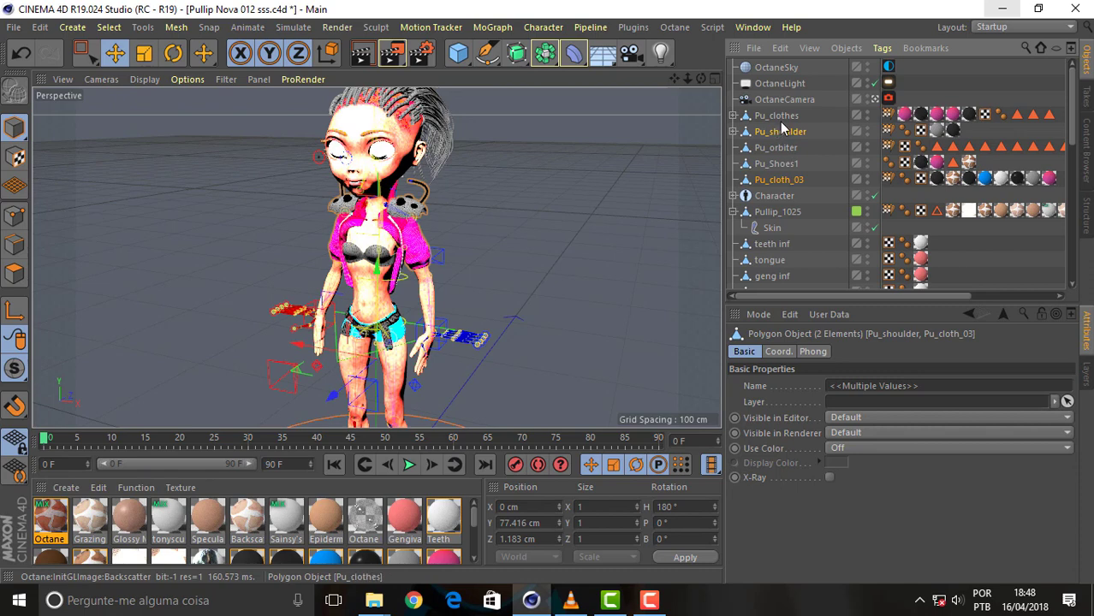
ctrl+click(781, 118)
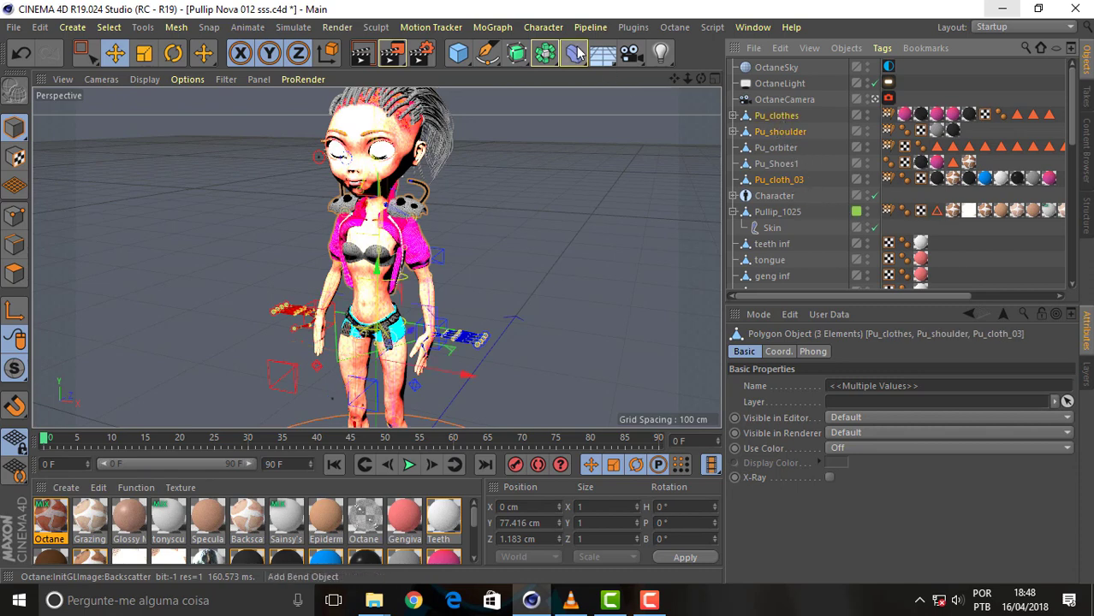
Bind the selected clothing meshes to the rig, revealing Pu_shoulder's Skin deformer
click(546, 30)
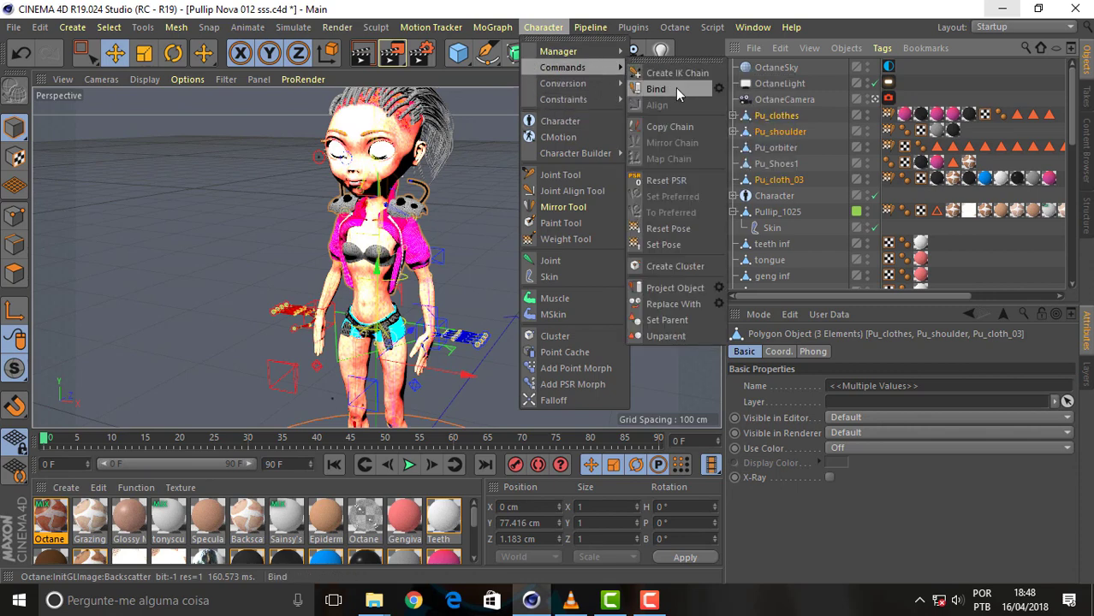
click(675, 87)
click(733, 131)
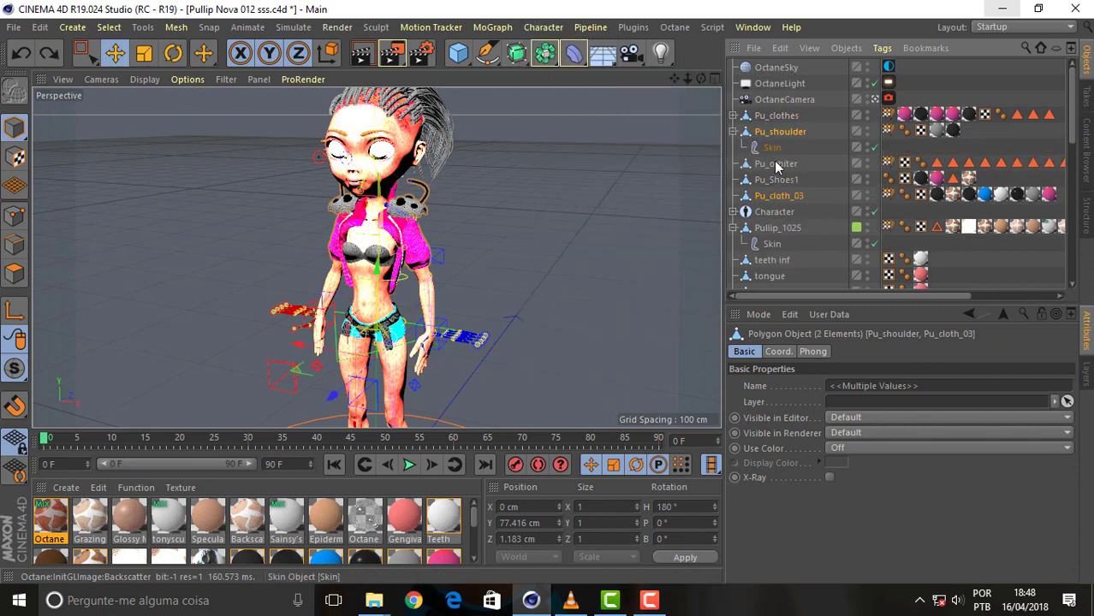
Copy Pu_shoulder's Skin deformer onto Pu_clothes as its child
click(765, 181)
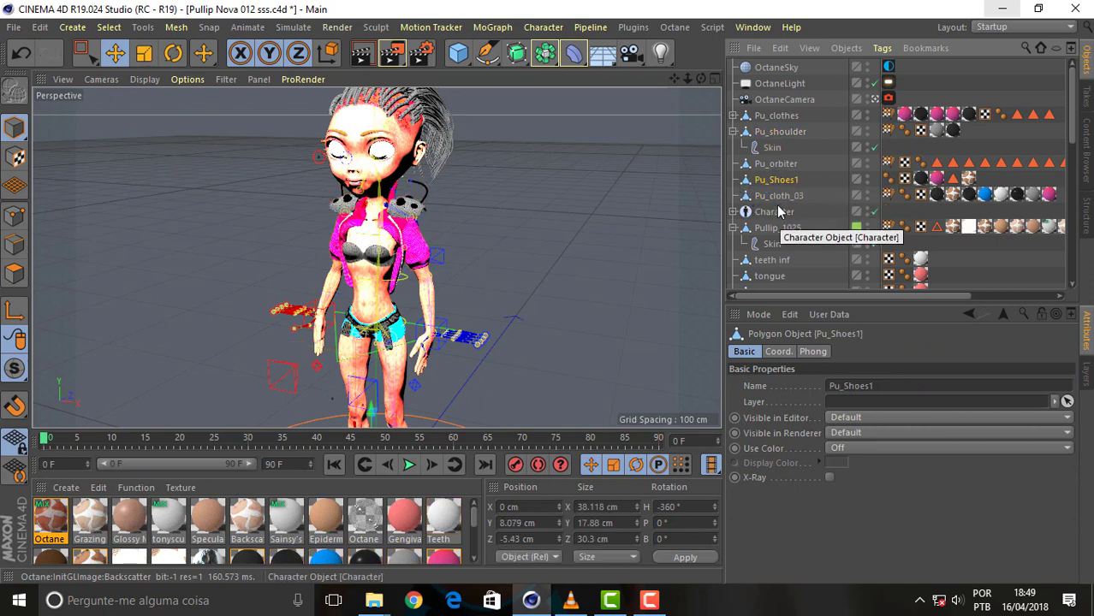
click(773, 199)
click(780, 134)
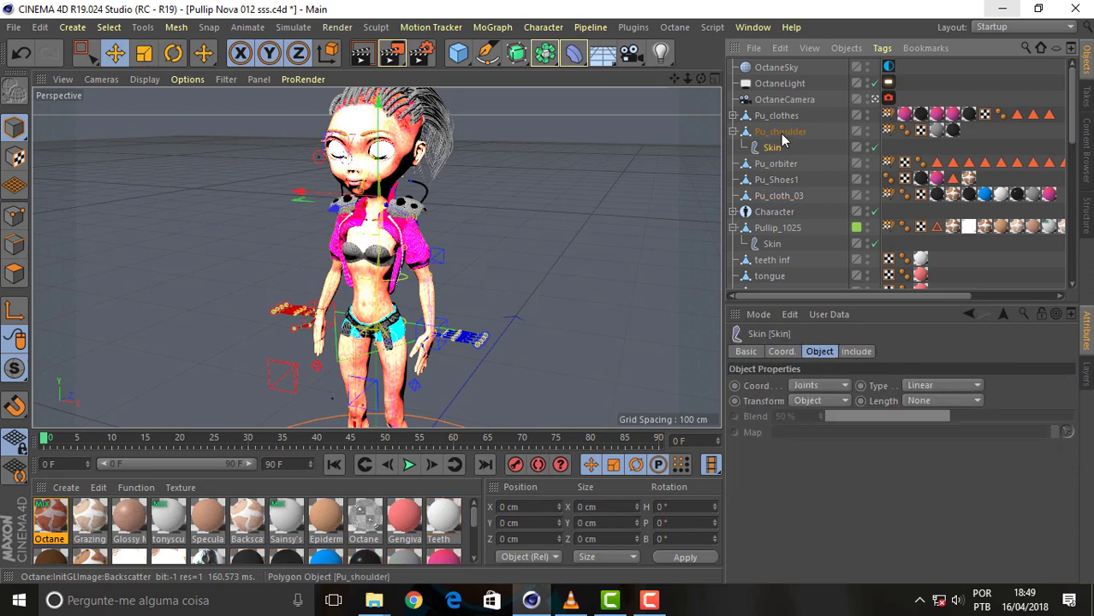
ctrl+drag(762, 116, 763, 117)
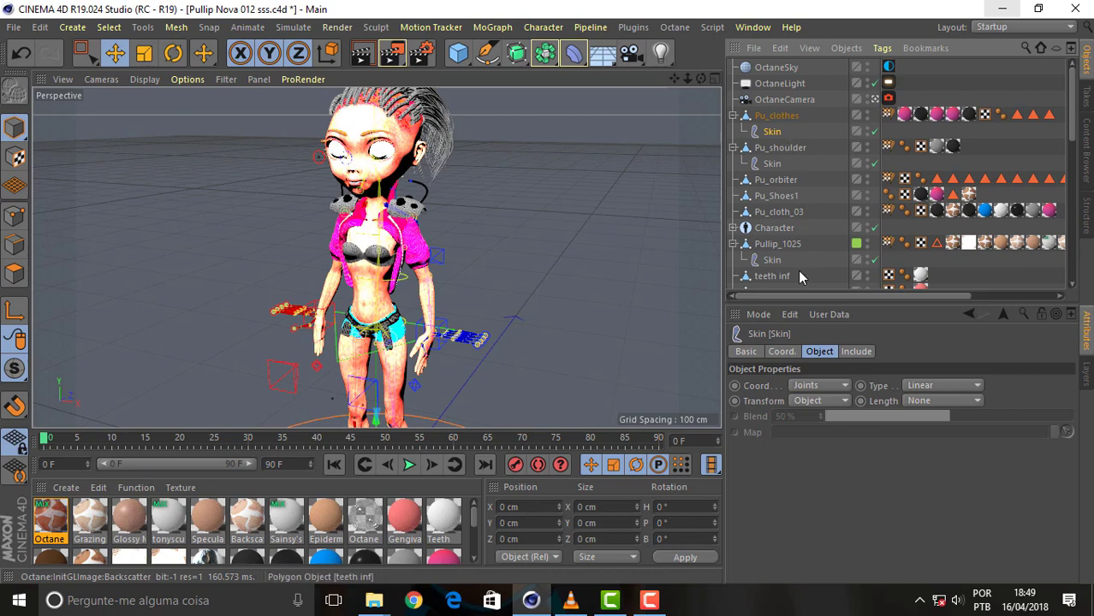
Add Pu_shoulder and Pu_clothes to the Character's Binding objects list beside Pullip_1025
click(787, 229)
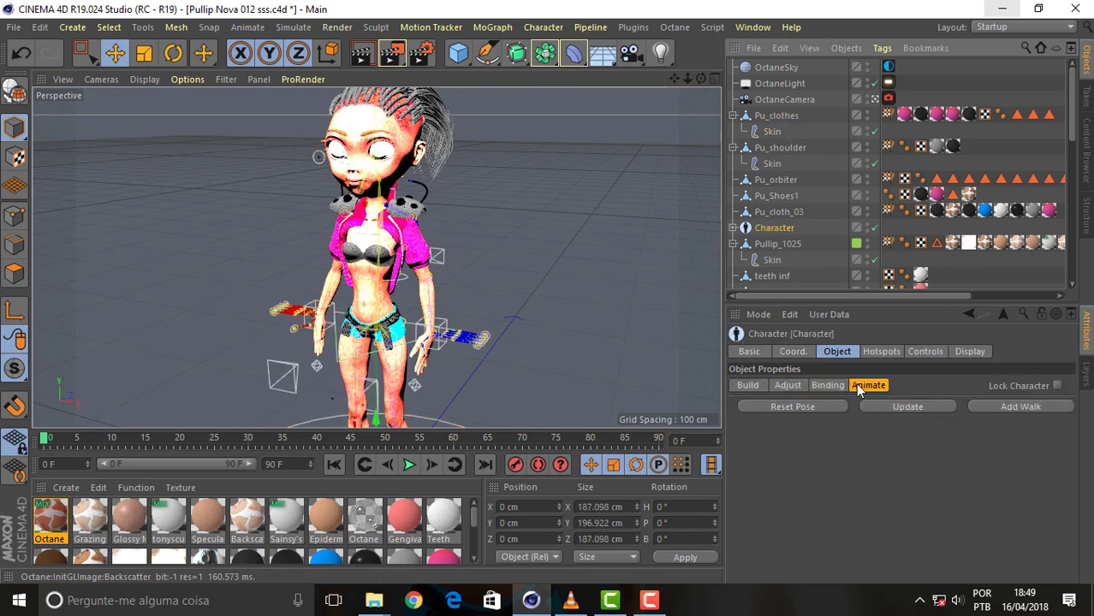
click(827, 385)
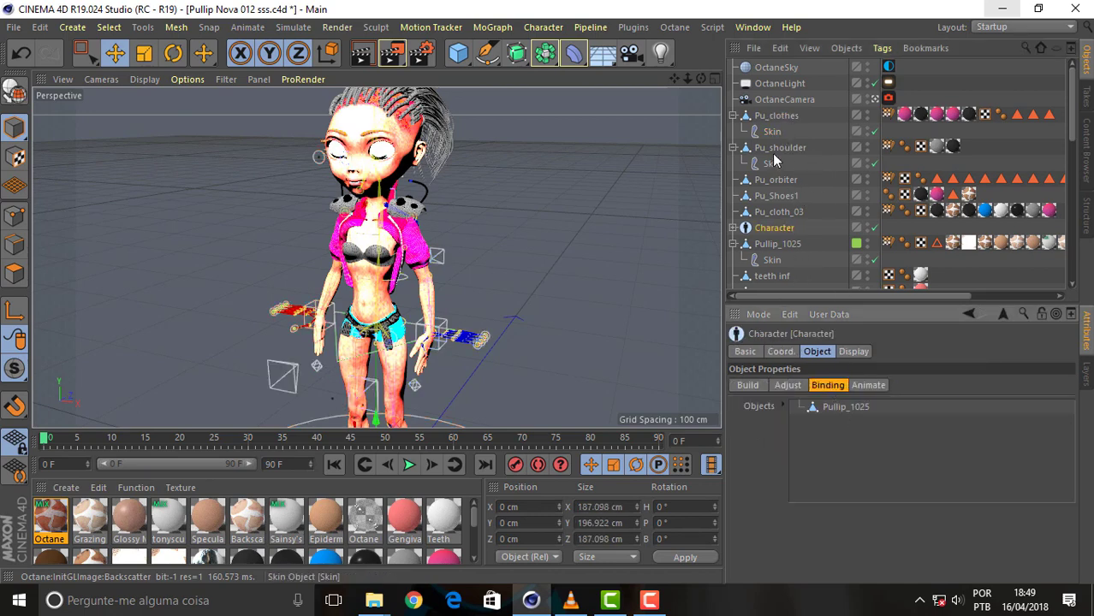
drag(782, 148, 852, 458)
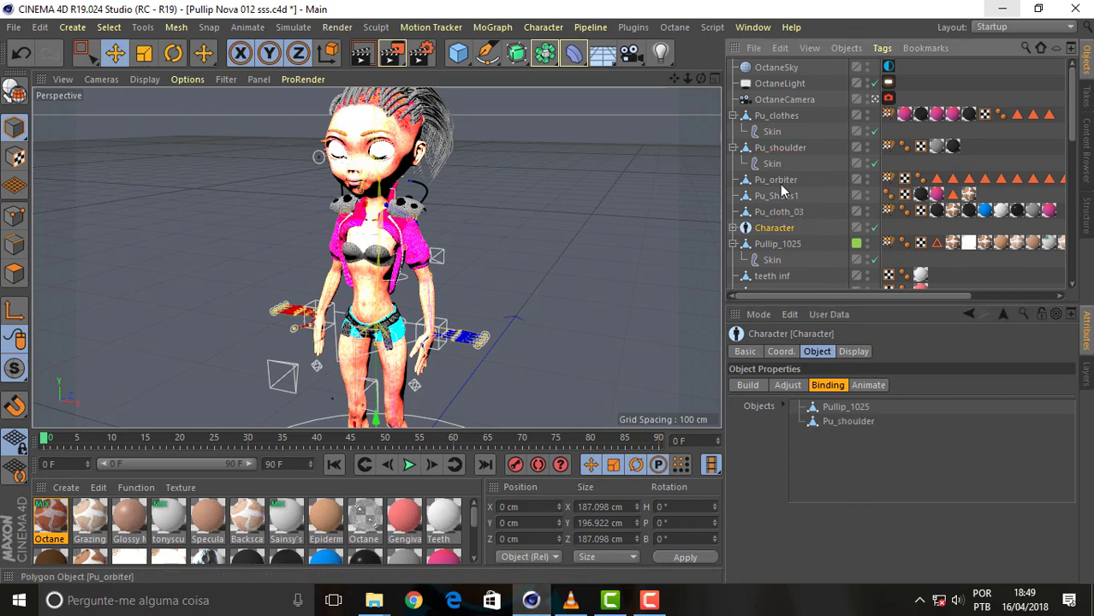
drag(780, 116, 782, 130)
drag(855, 458, 875, 459)
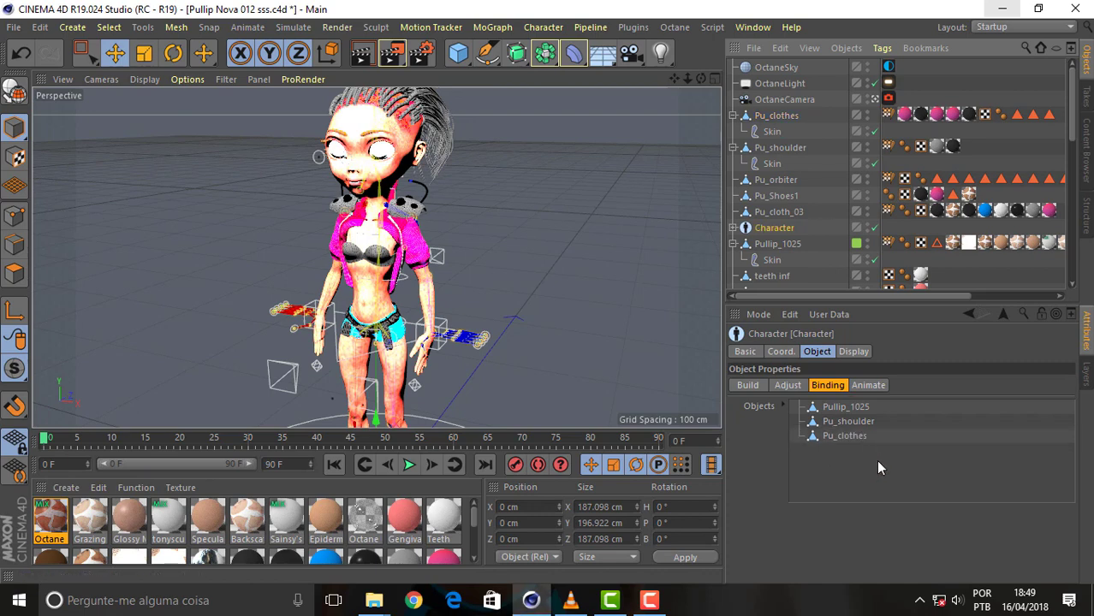
click(865, 386)
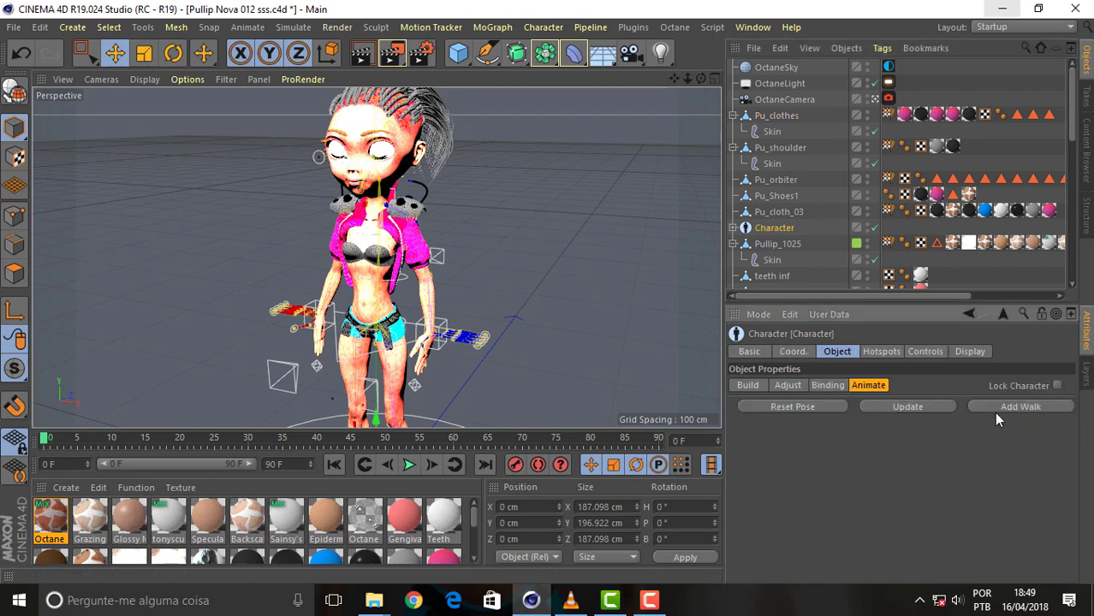
Play the walk, orbiting to check the clothes follow, and stop at frame 24
click(409, 464)
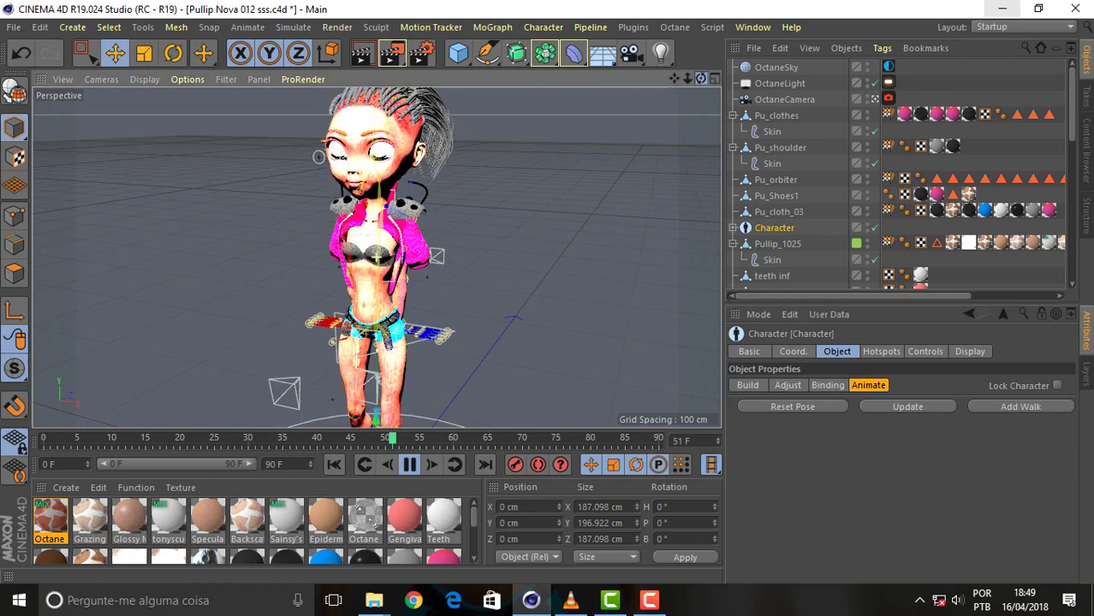
drag(700, 78, 651, 86)
alt+drag(346, 155, 321, 147)
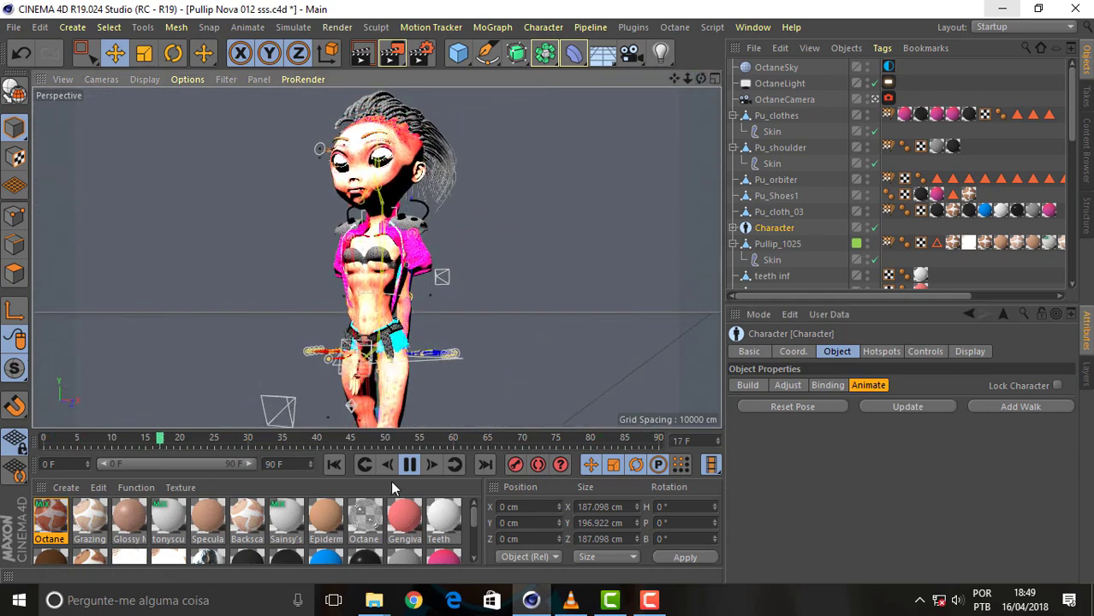
click(409, 464)
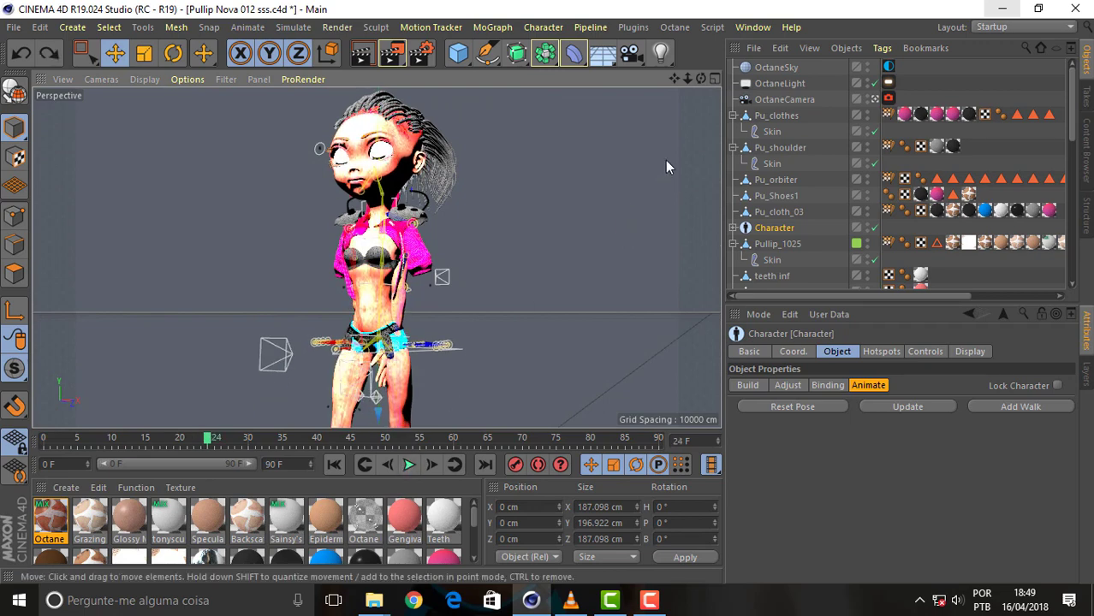
mouse_move(688, 78)
mouse_down()
mouse_move(719, 78)
mouse_move(667, 125)
mouse_up()
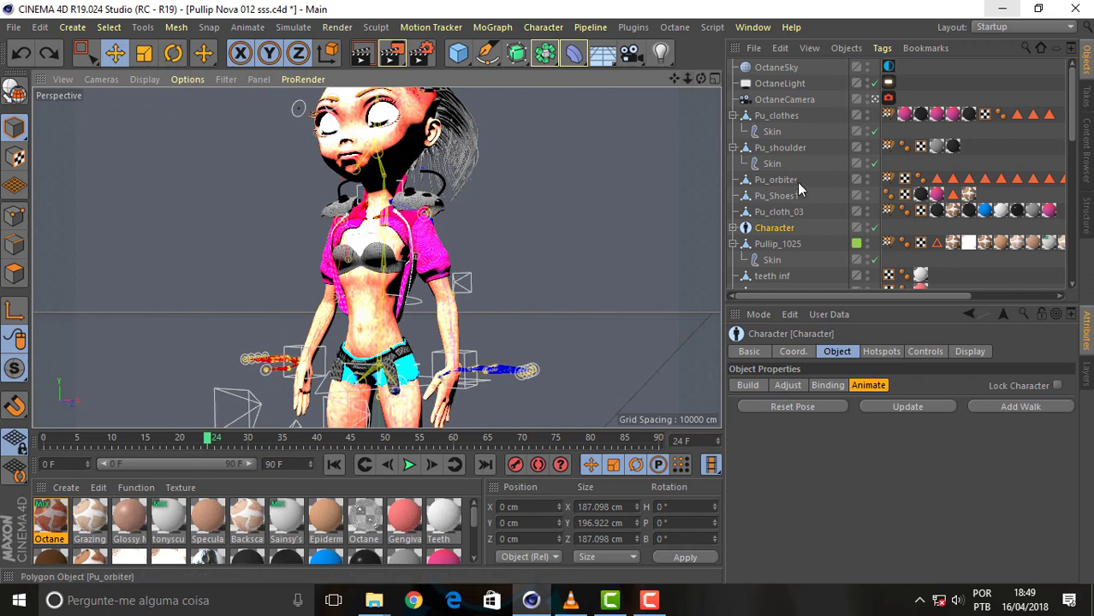
Select Pu_shoulder, Pu_clothes and Pu_cloth_03 and open the Character rigging commands
click(783, 147)
click(785, 117)
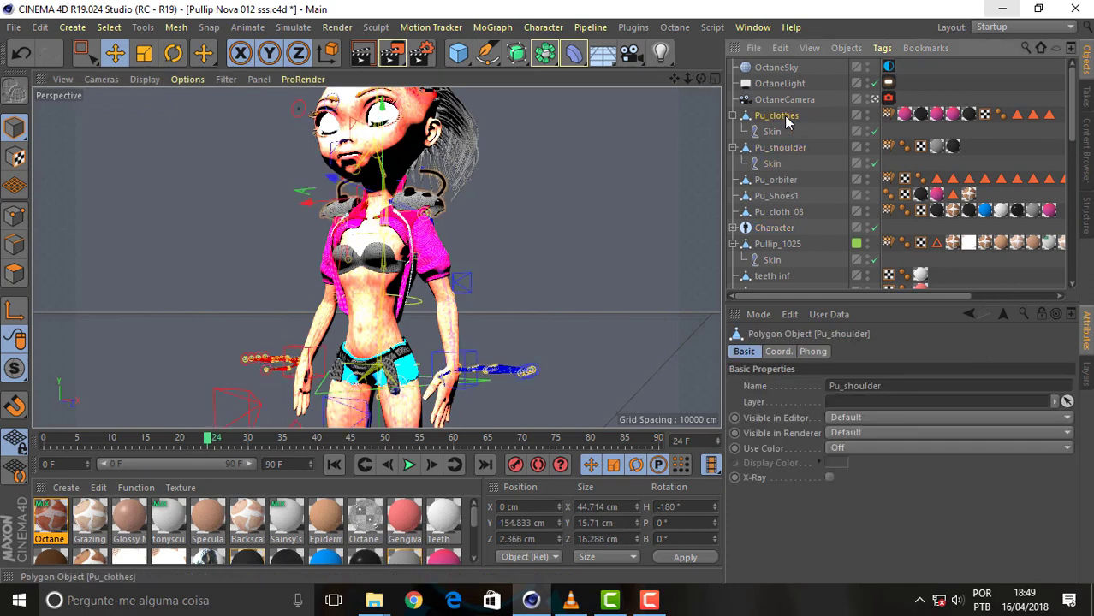
click(774, 213)
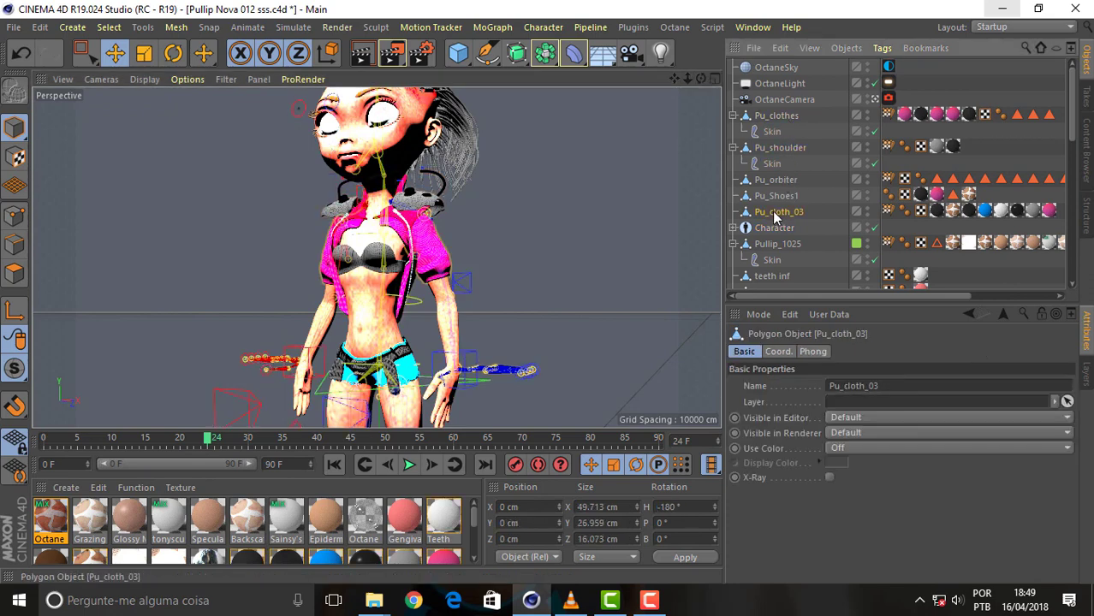
click(542, 27)
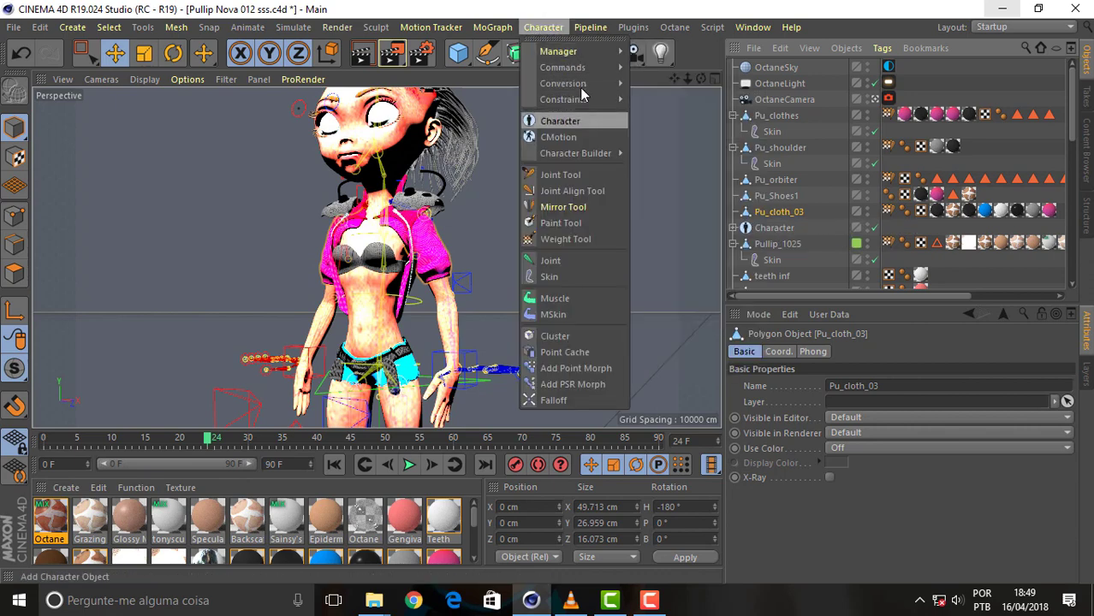
click(677, 87)
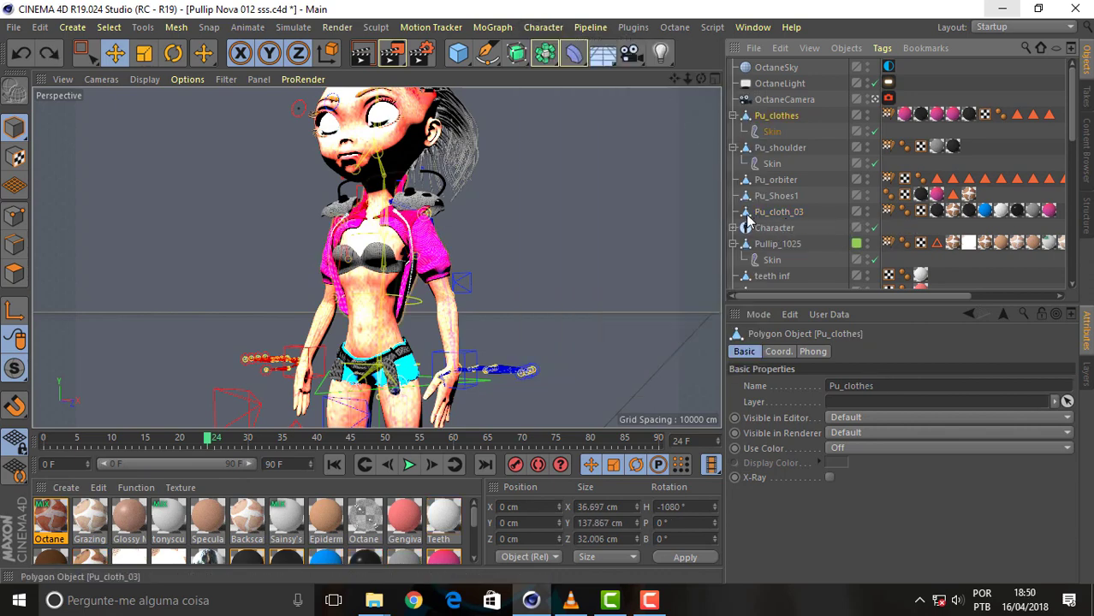
click(767, 211)
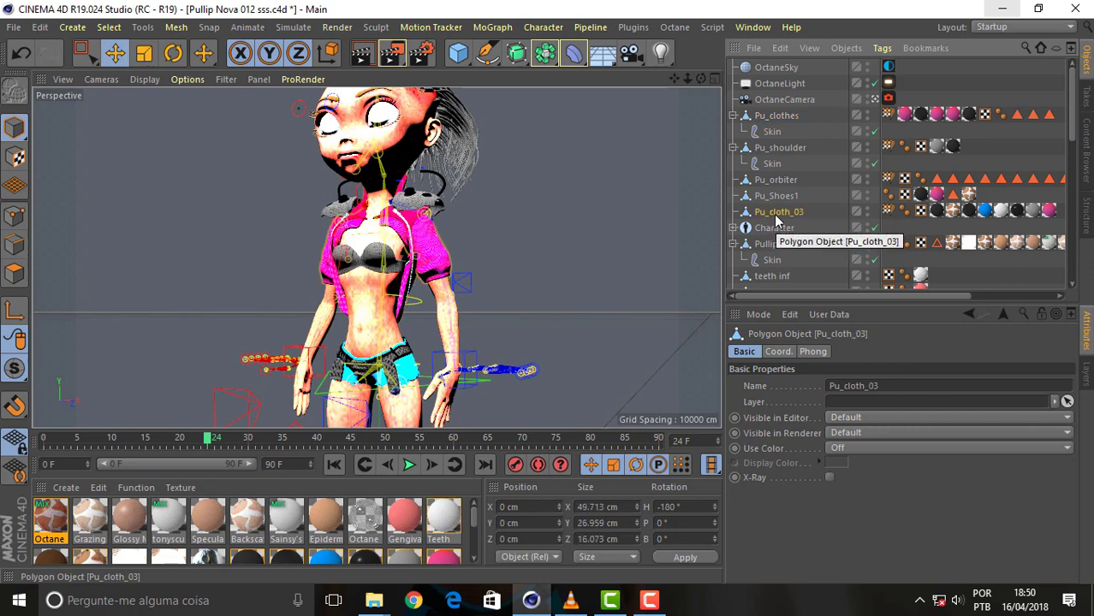
Move Pu_cloth_03 directly below Pu_clothes in the hierarchy and inspect its Weight tag
drag(774, 214, 783, 140)
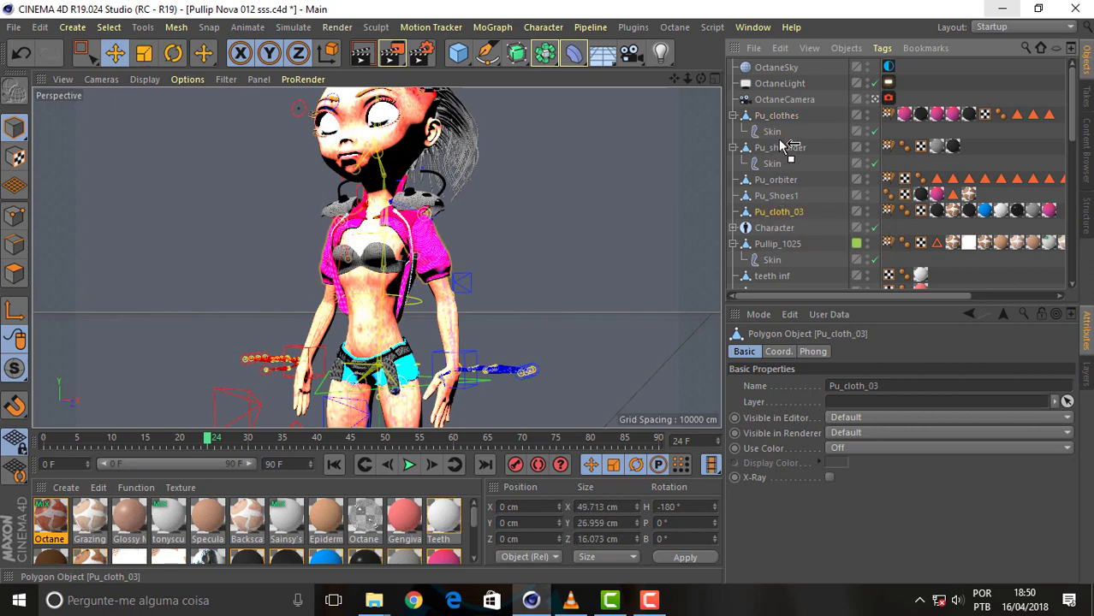
click(544, 27)
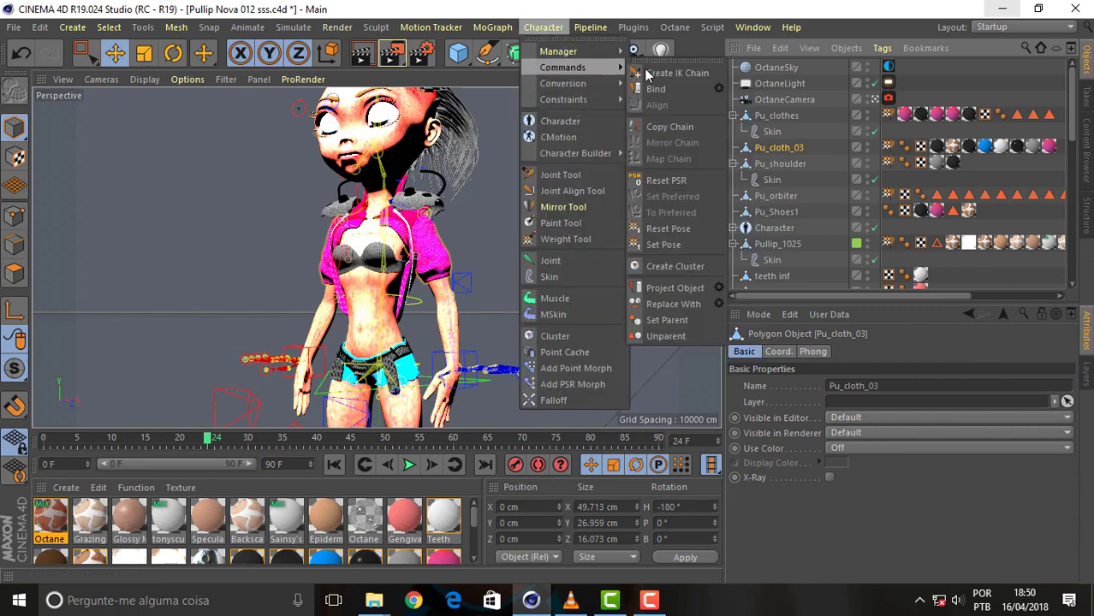
click(661, 93)
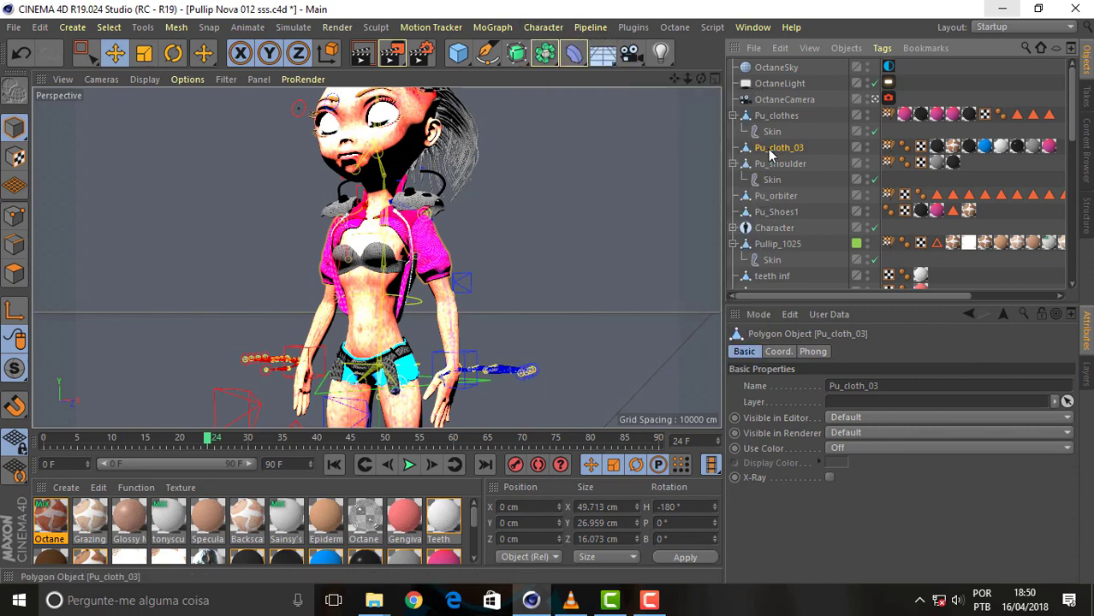
click(889, 147)
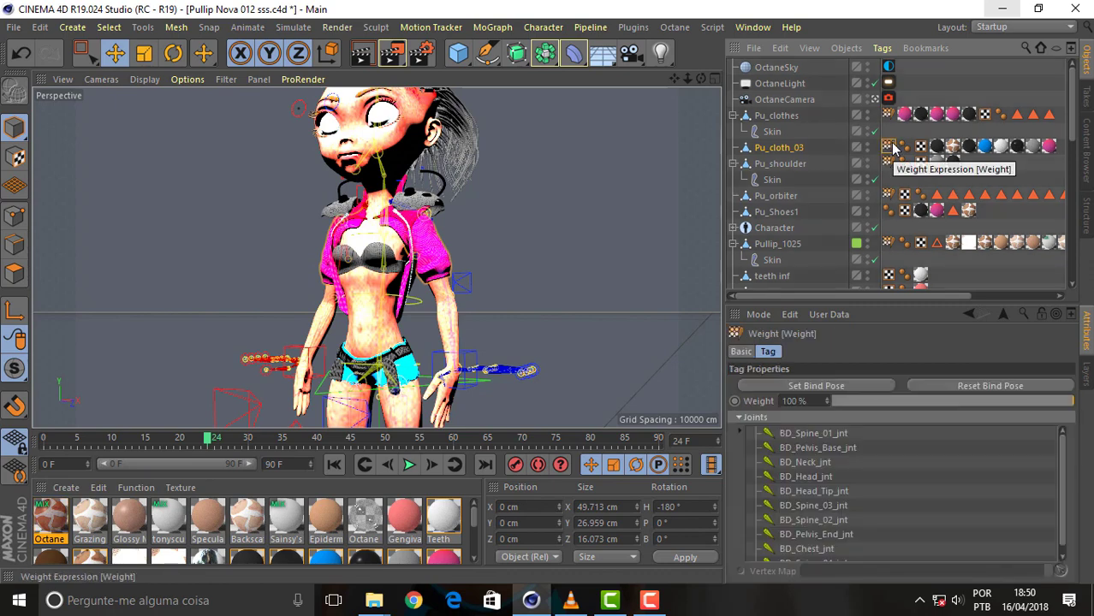
click(779, 148)
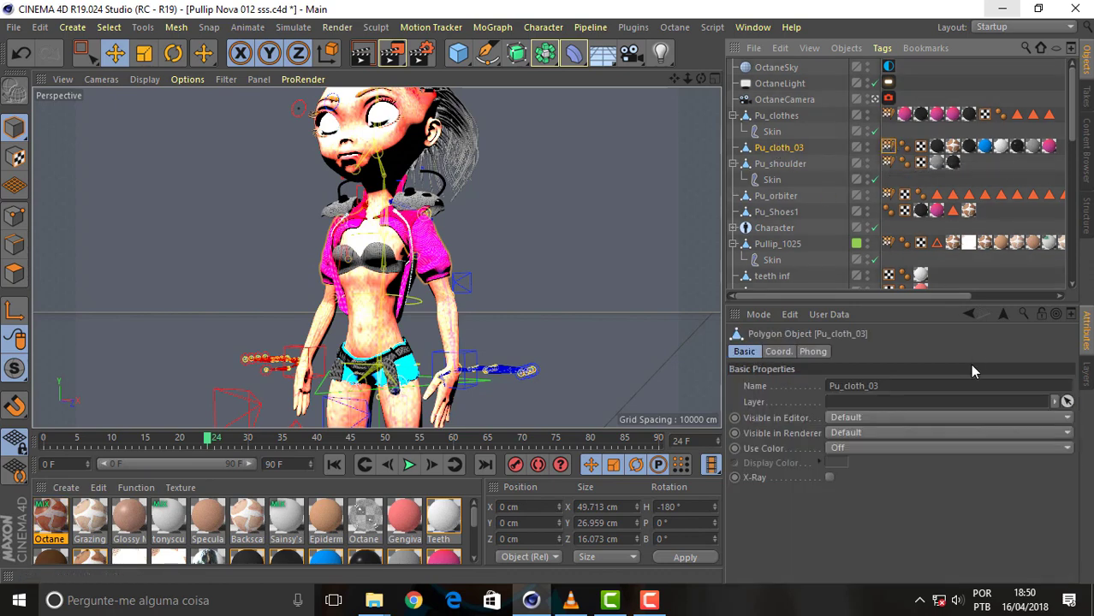
click(783, 119)
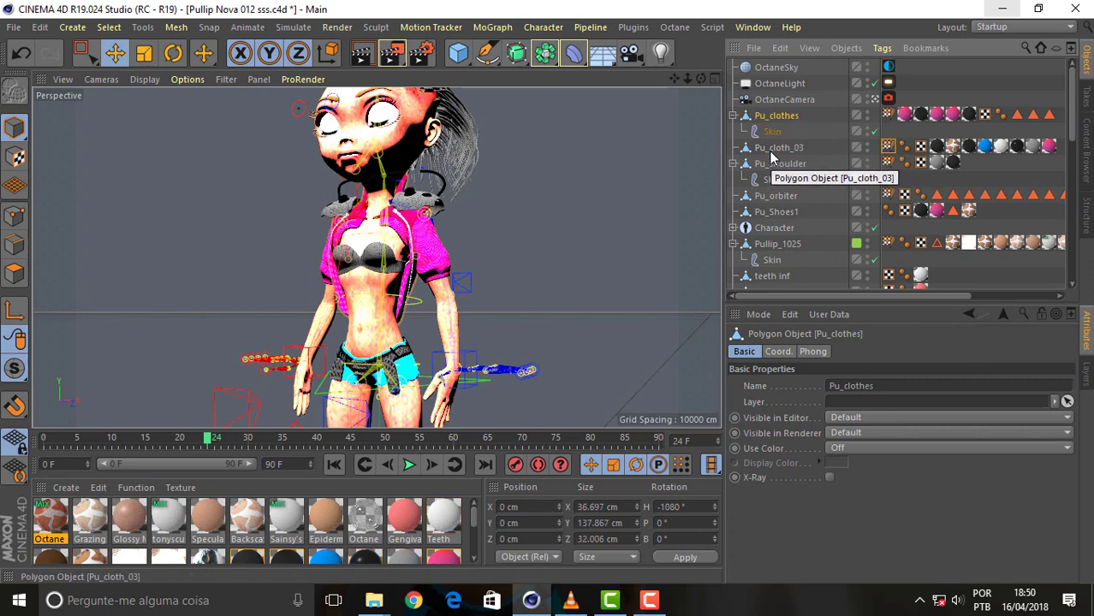
Refresh the Character rig with Update, undoing once and updating again
click(773, 227)
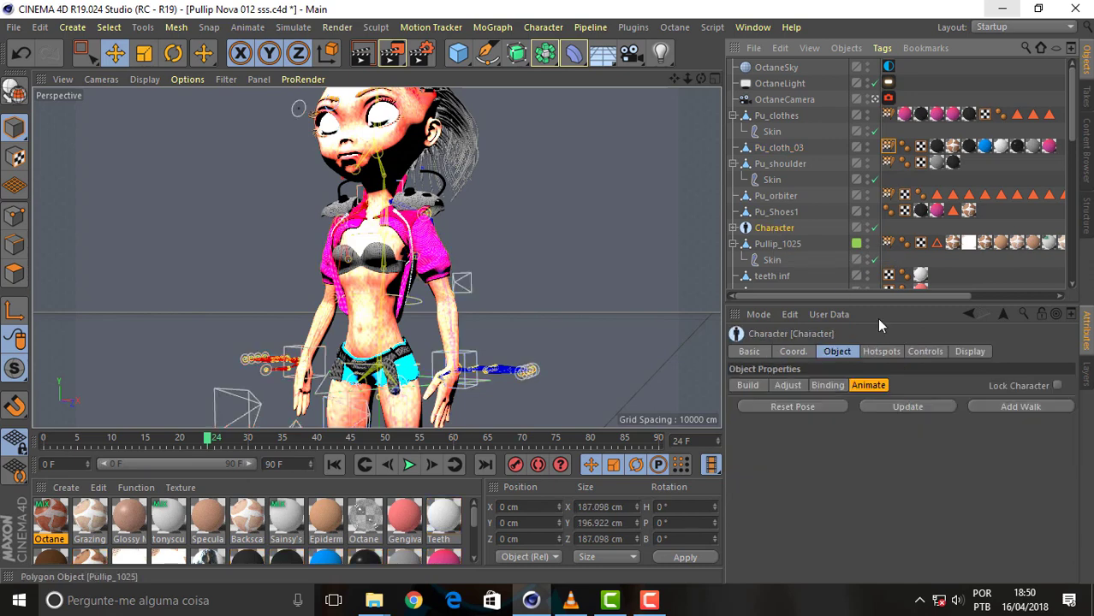
click(1004, 401)
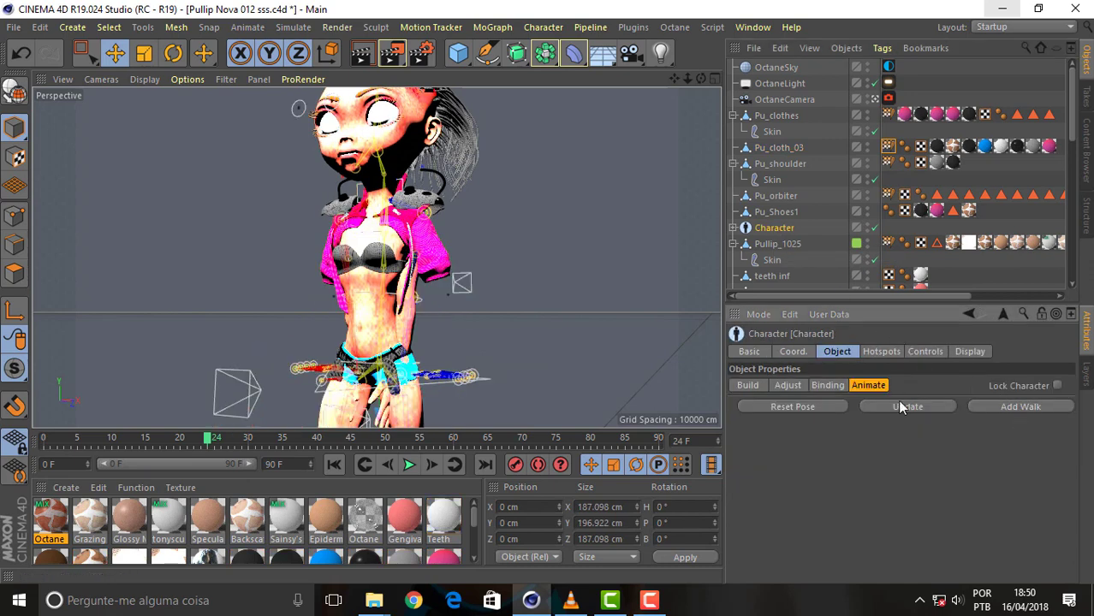
key(ctrl+z)
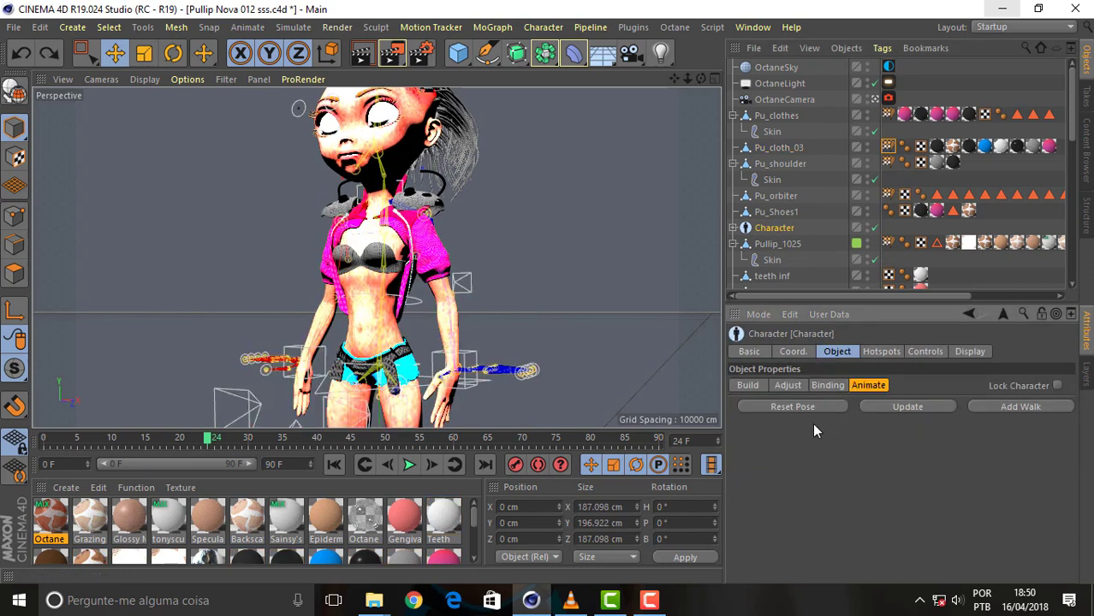
click(902, 407)
Add Pu_cloth_03 to the Character's Binding objects and play the walk animation
click(827, 386)
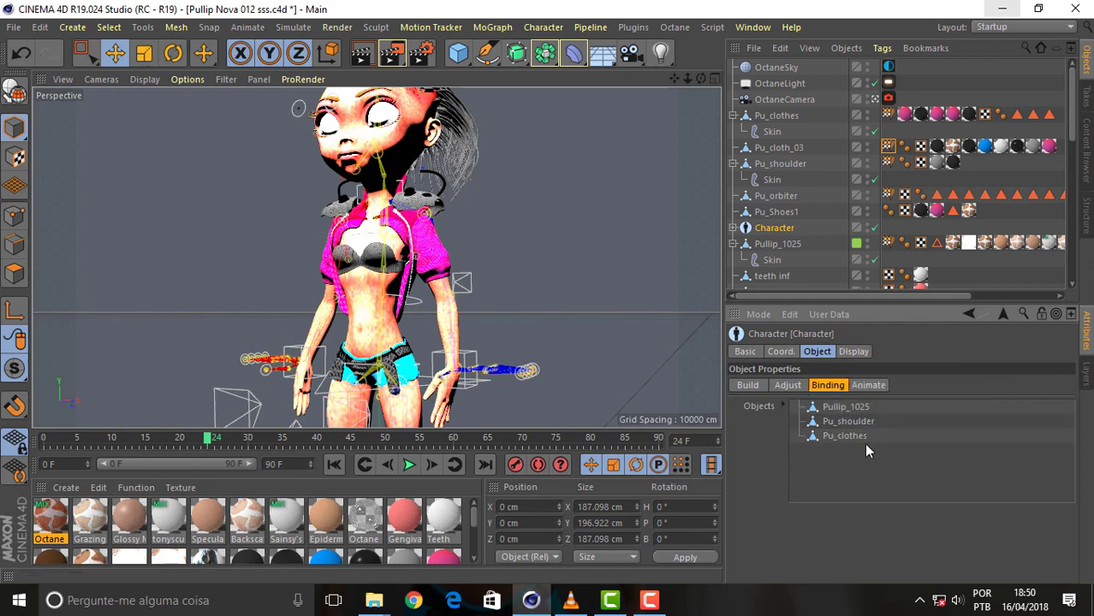
click(780, 149)
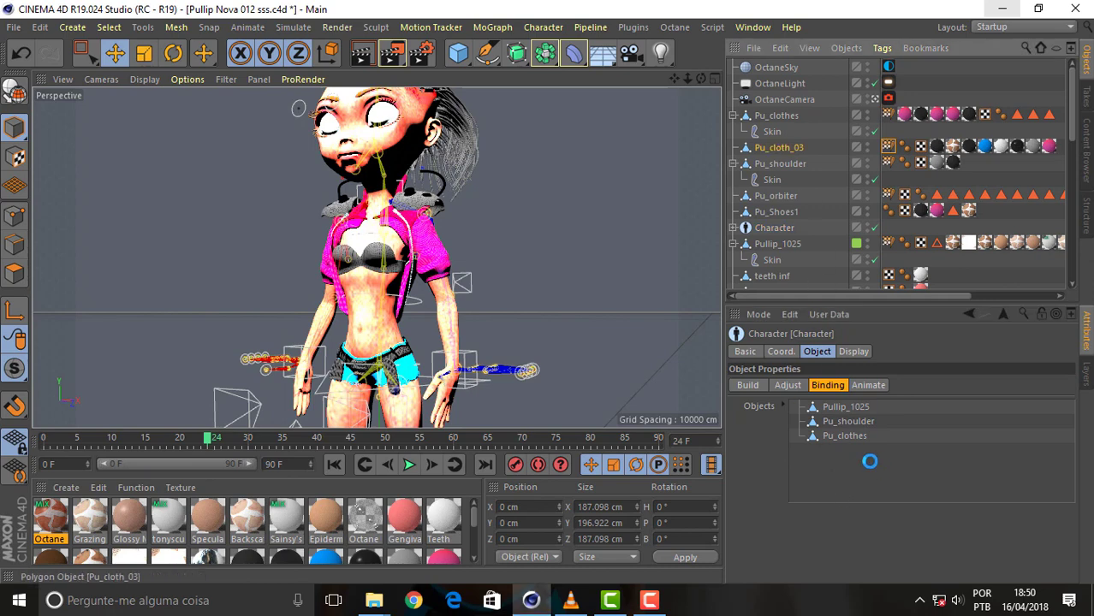
drag(869, 462, 869, 462)
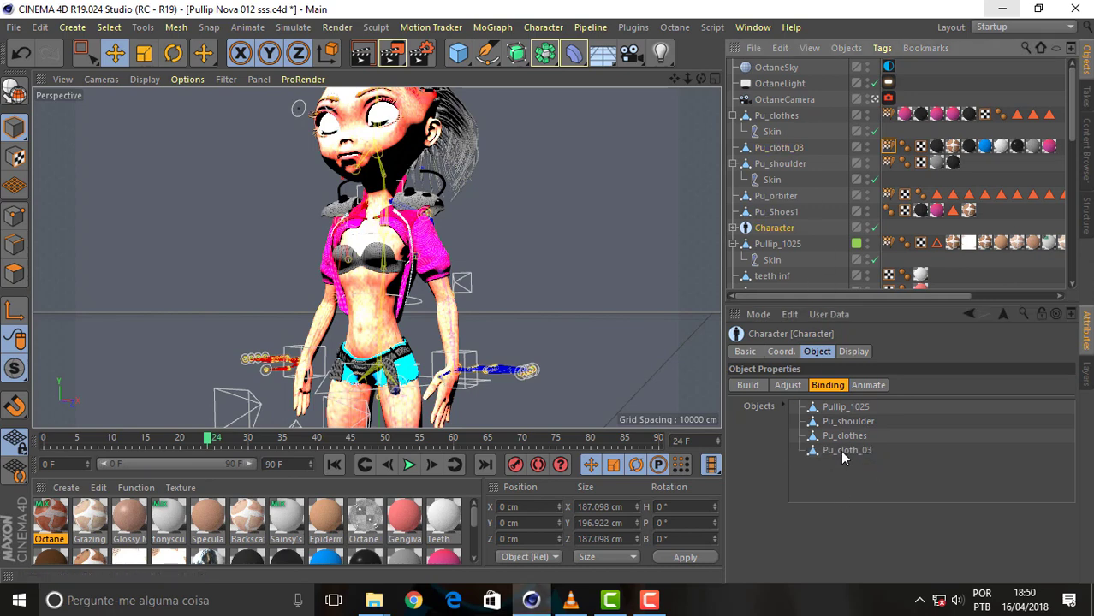
click(870, 387)
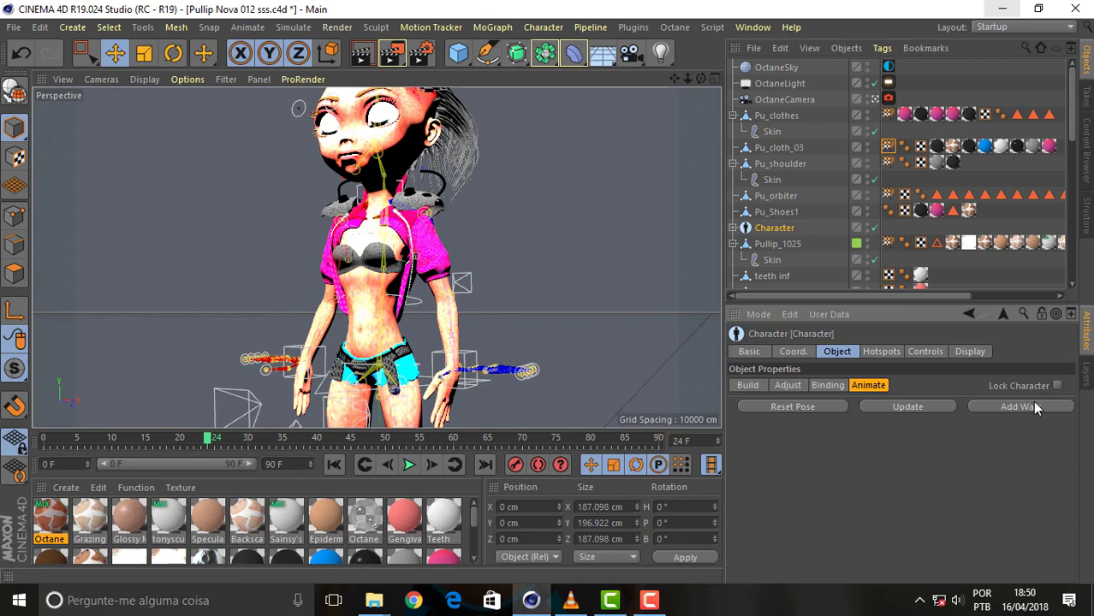
click(981, 402)
Orbit around the walking doll to check Pu_cloth_03, then pause at frame 58
key(F8)
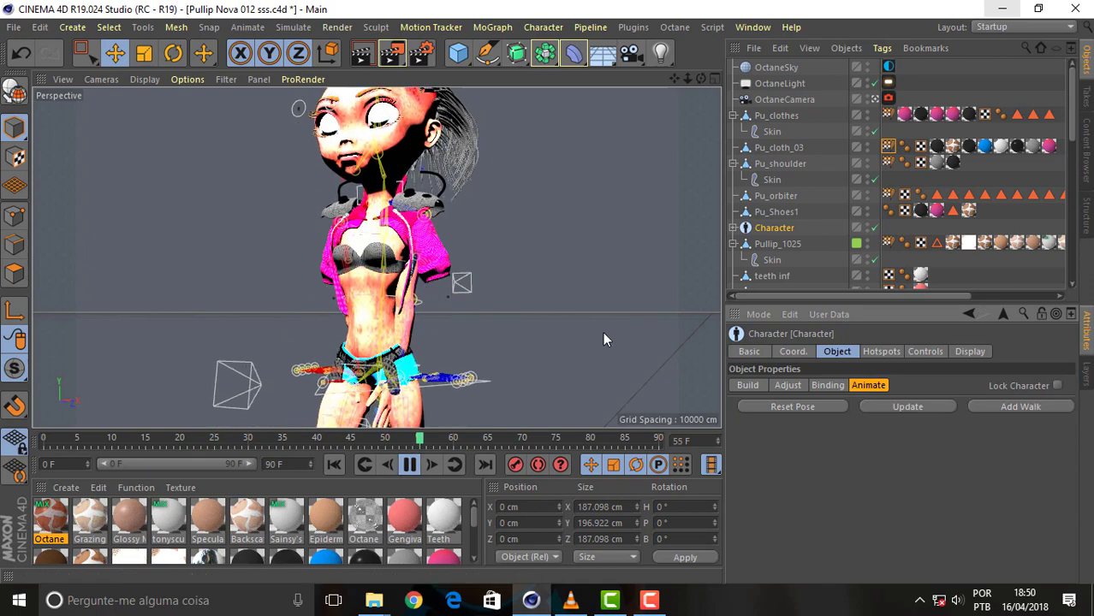
drag(701, 79, 650, 94)
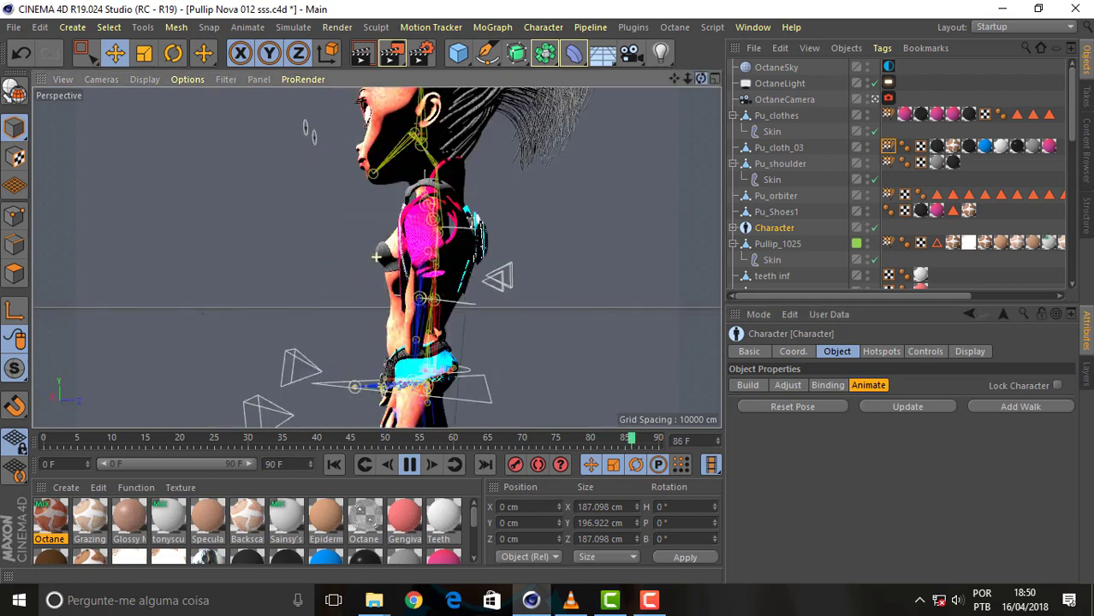
alt+drag(376, 256, 192, 303)
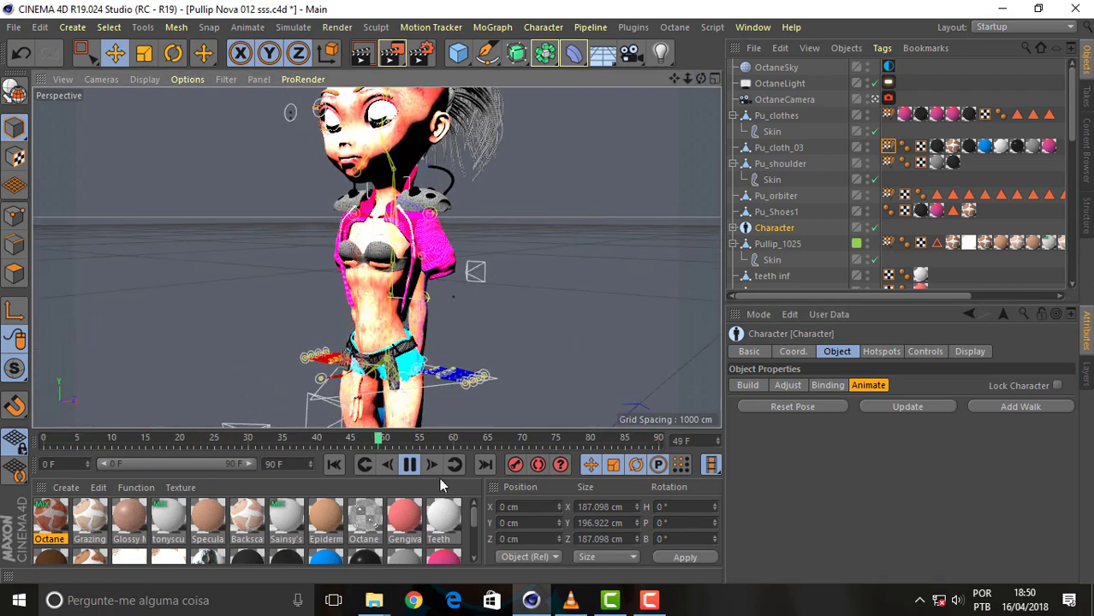
click(409, 464)
Close all projects without saving and reopen Pullip Nova 012 sss.c4d from Recent Files
click(13, 27)
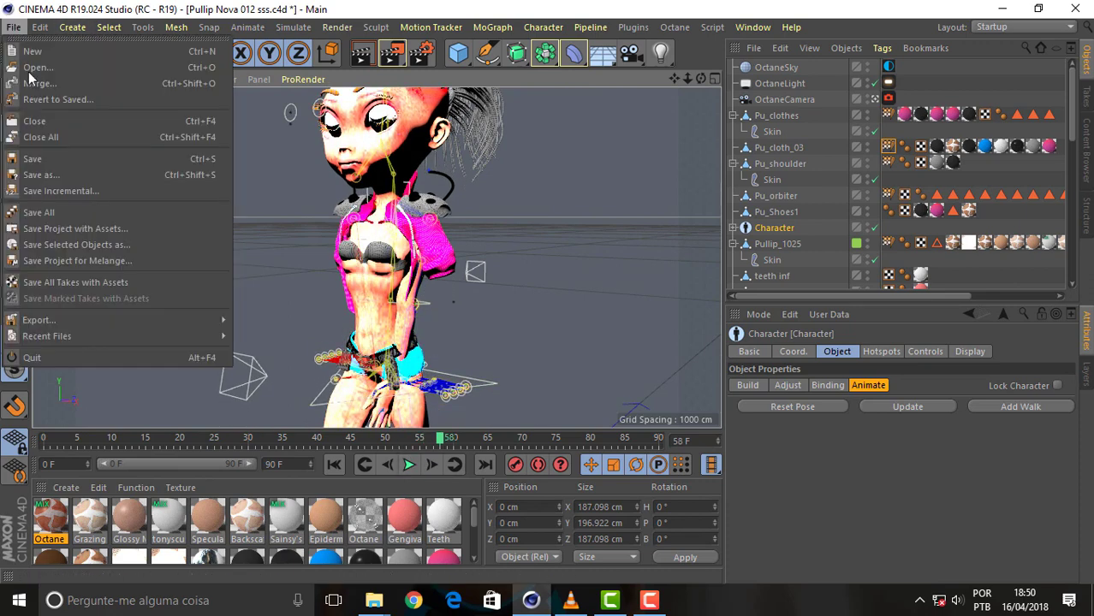
click(51, 137)
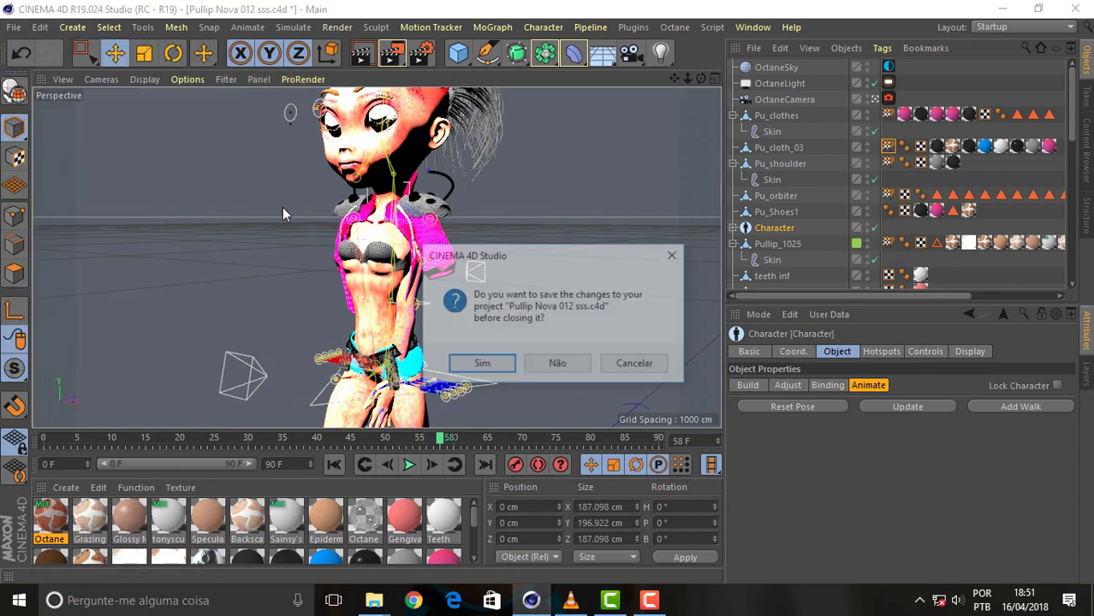
click(558, 363)
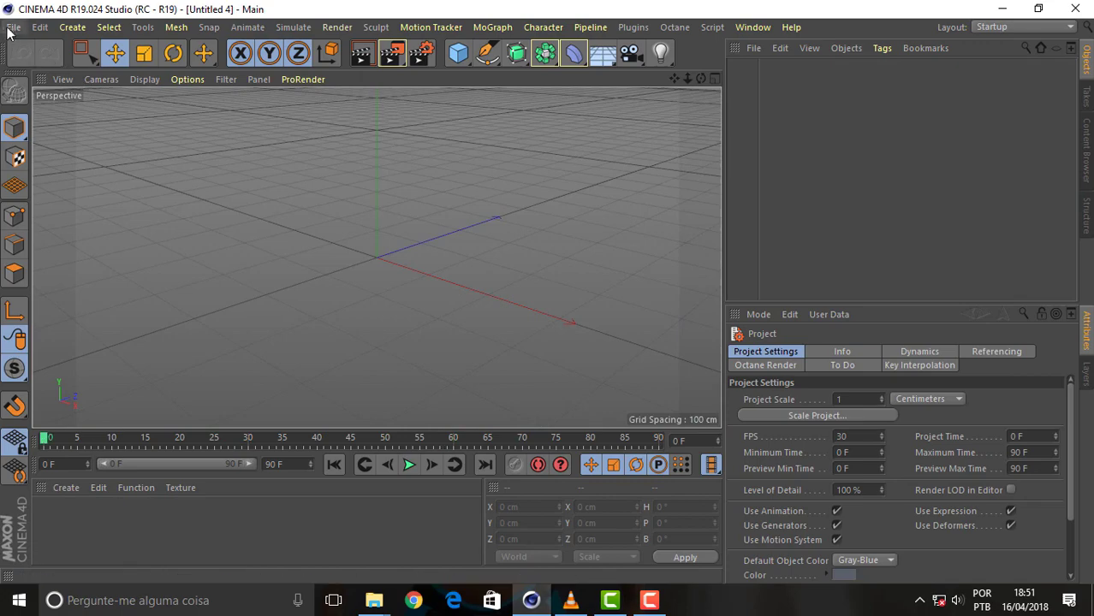
click(11, 27)
mouse_move(47, 336)
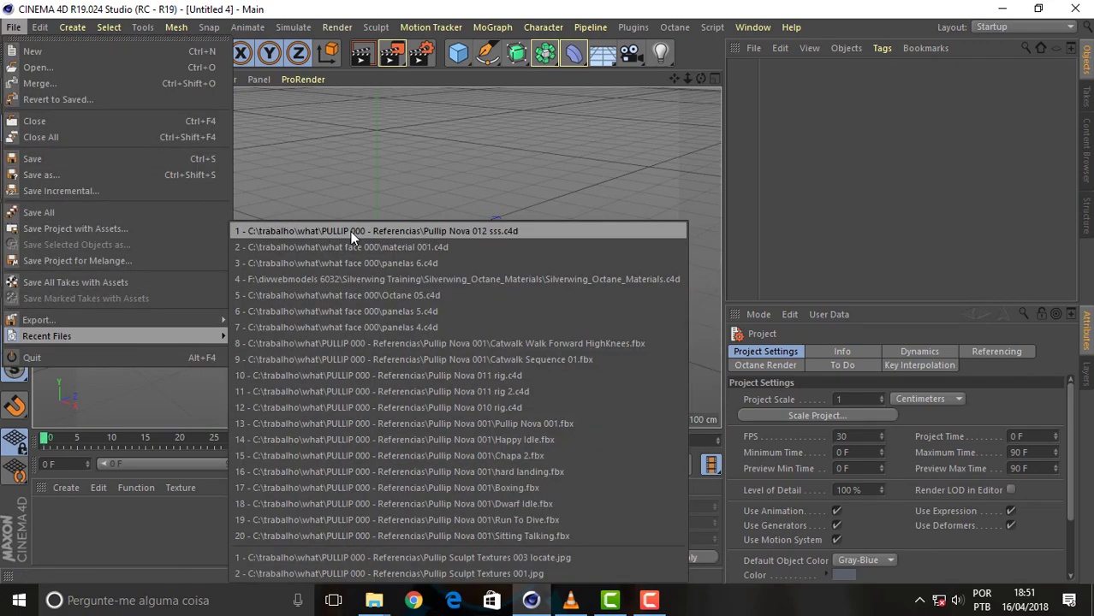
click(351, 233)
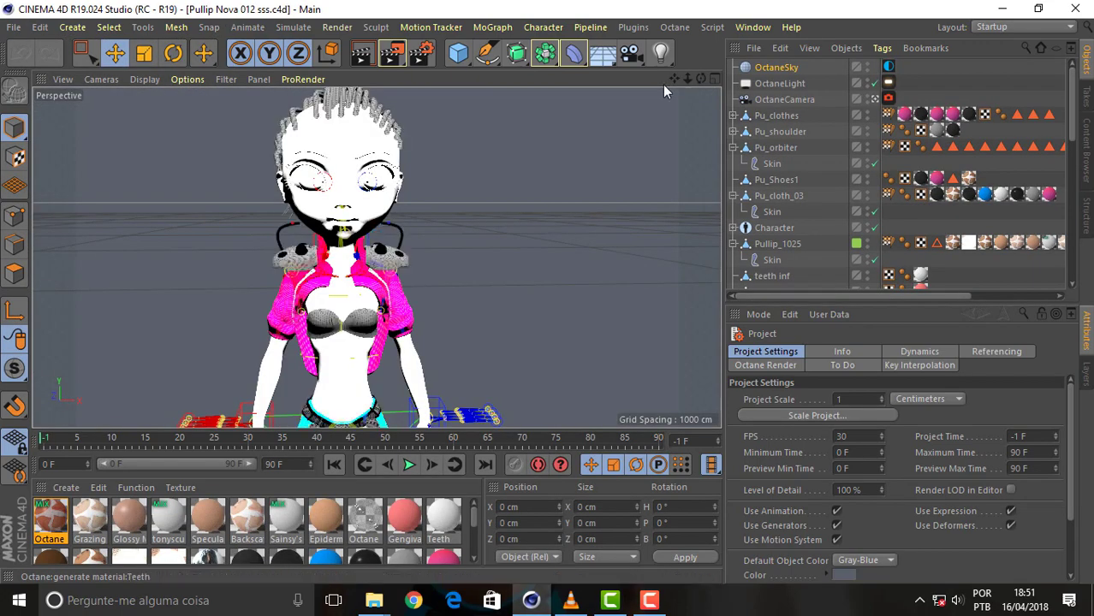
Zoom in on the doll and select Pu_cloth_03 to inspect its Skin deformer
drag(687, 78, 684, 77)
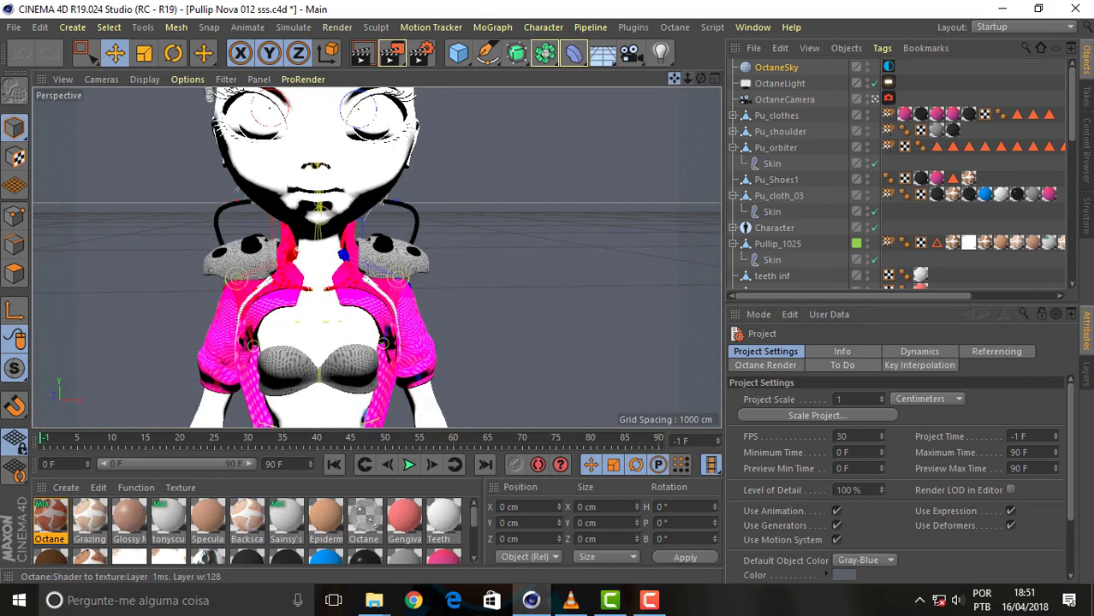
scroll(458, 282, down, 1)
scroll(458, 282, up, 3)
scroll(458, 281, down, 3)
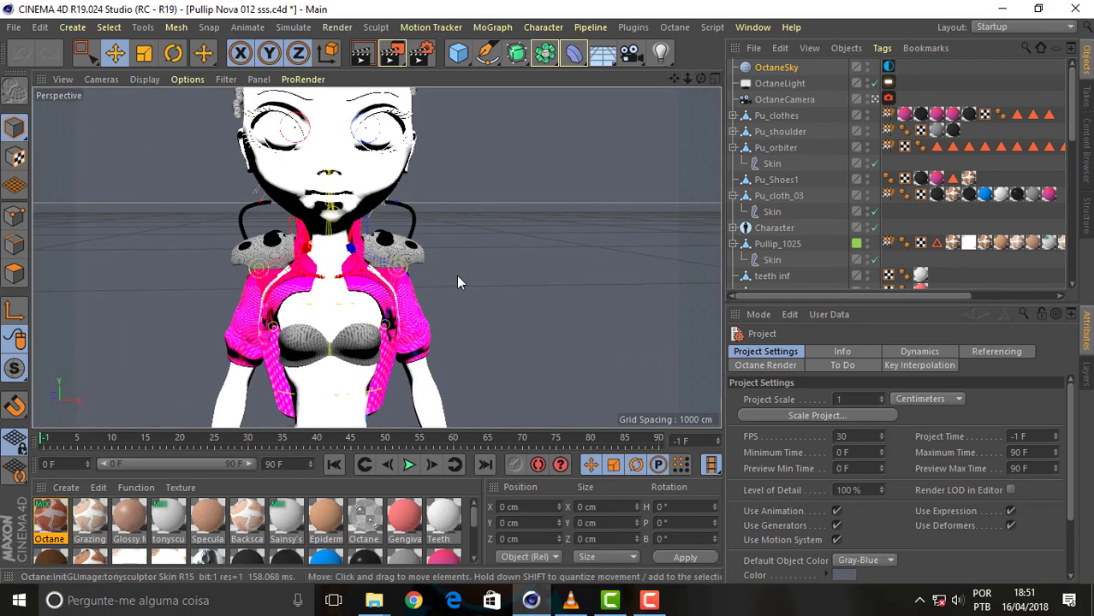
click(427, 342)
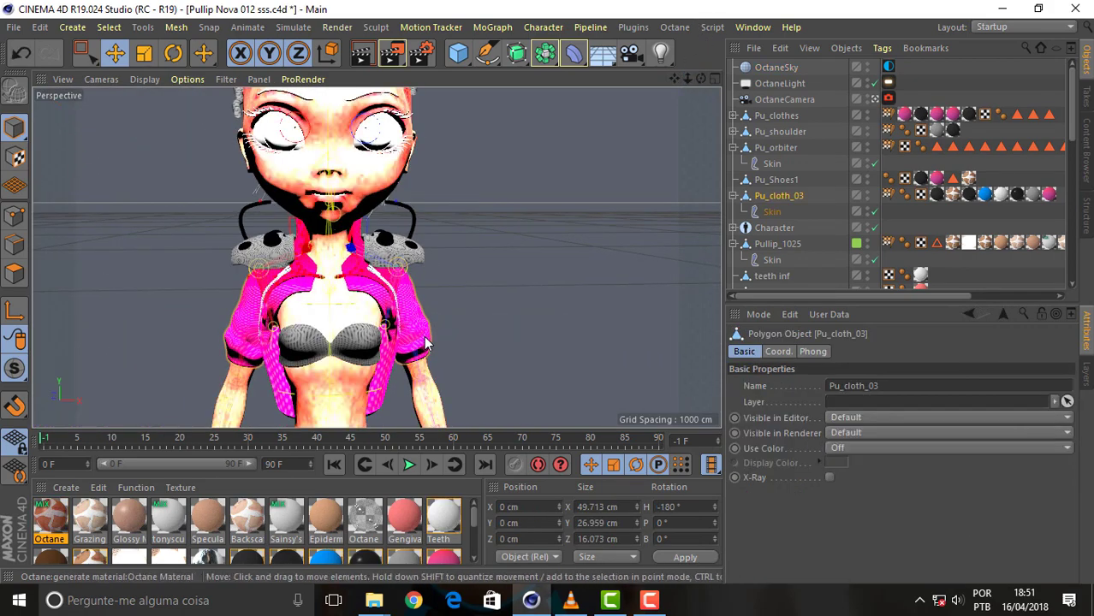
click(784, 214)
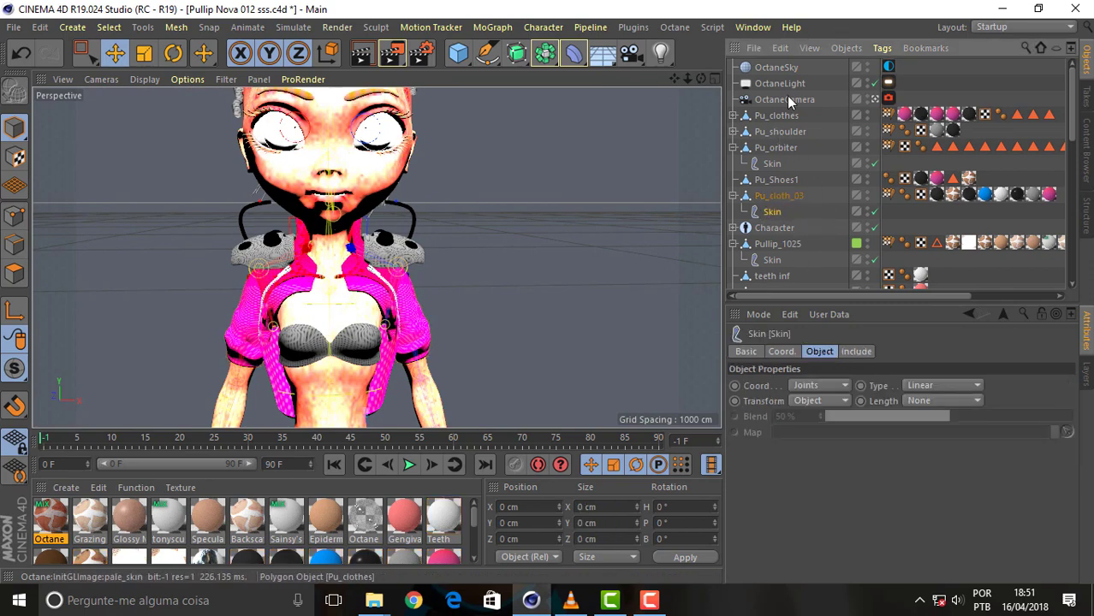
Drag Pu_cloth_03 into the Character's Binding objects list next to Pullip_1025
click(769, 228)
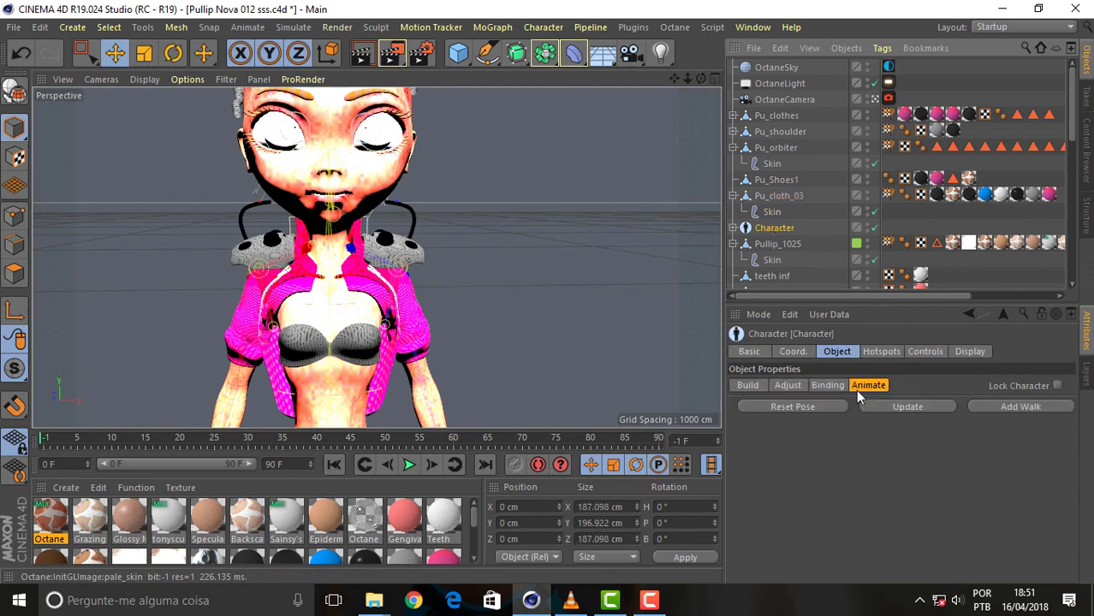
click(825, 387)
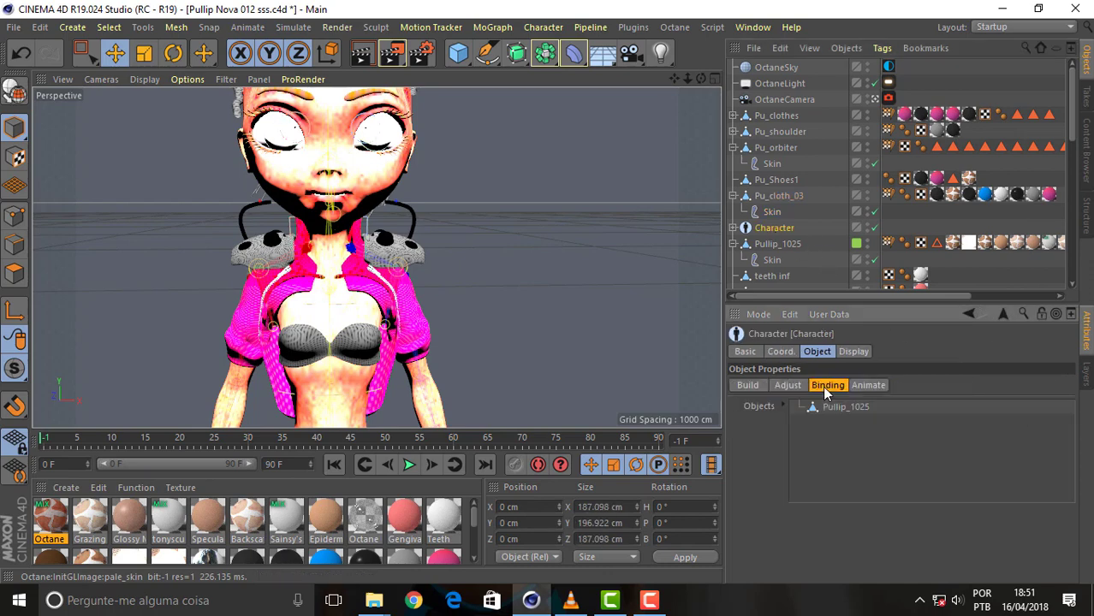
click(775, 199)
drag(867, 471, 867, 467)
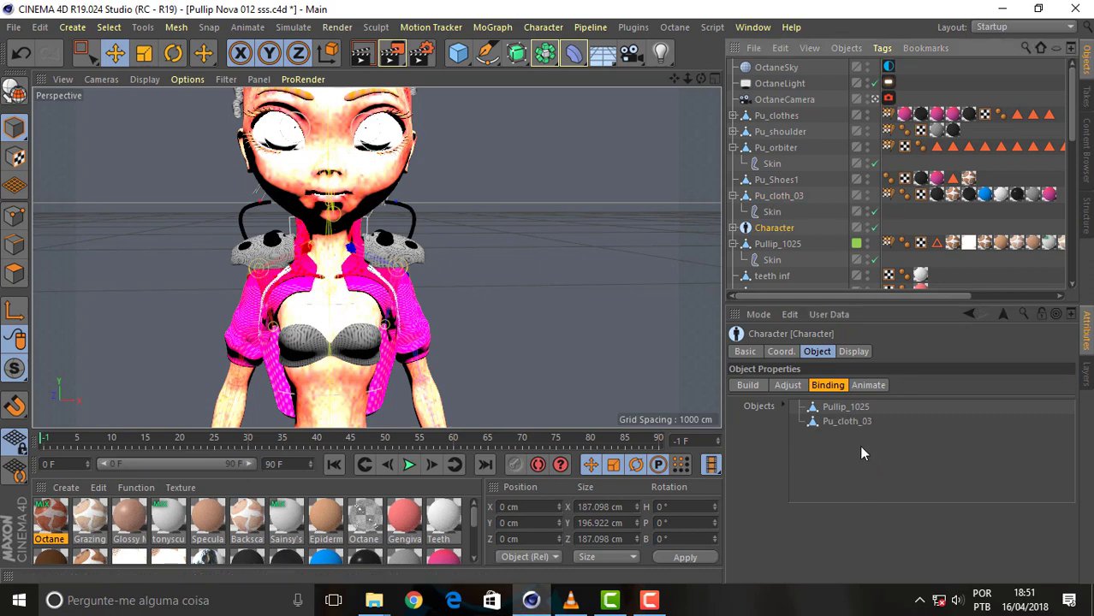
Play the Character's walk animation and view it from several angles to check the clothes follow
click(869, 386)
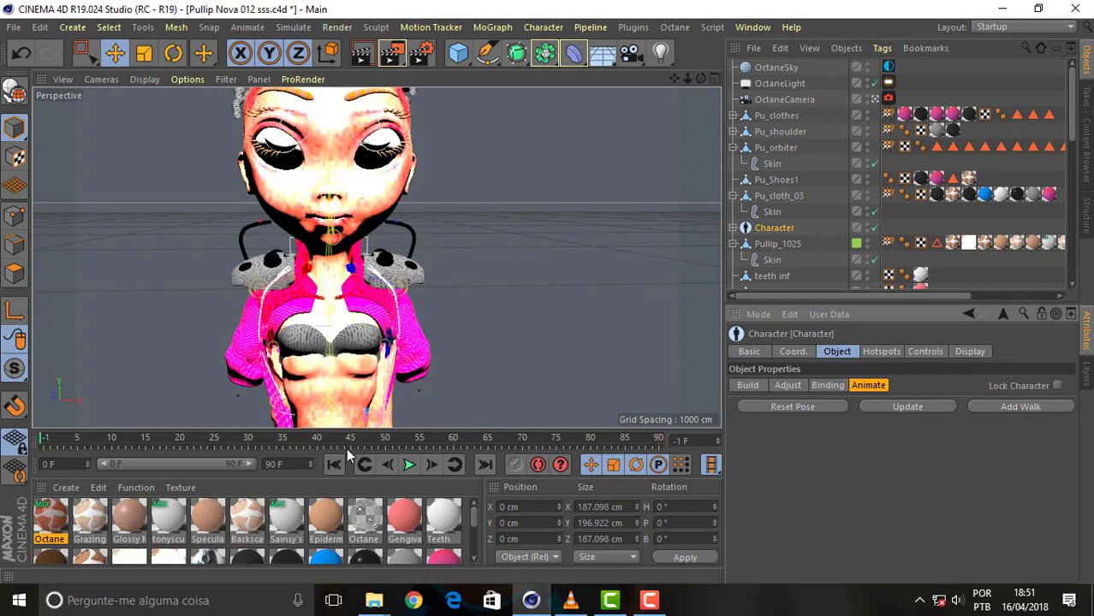
click(408, 467)
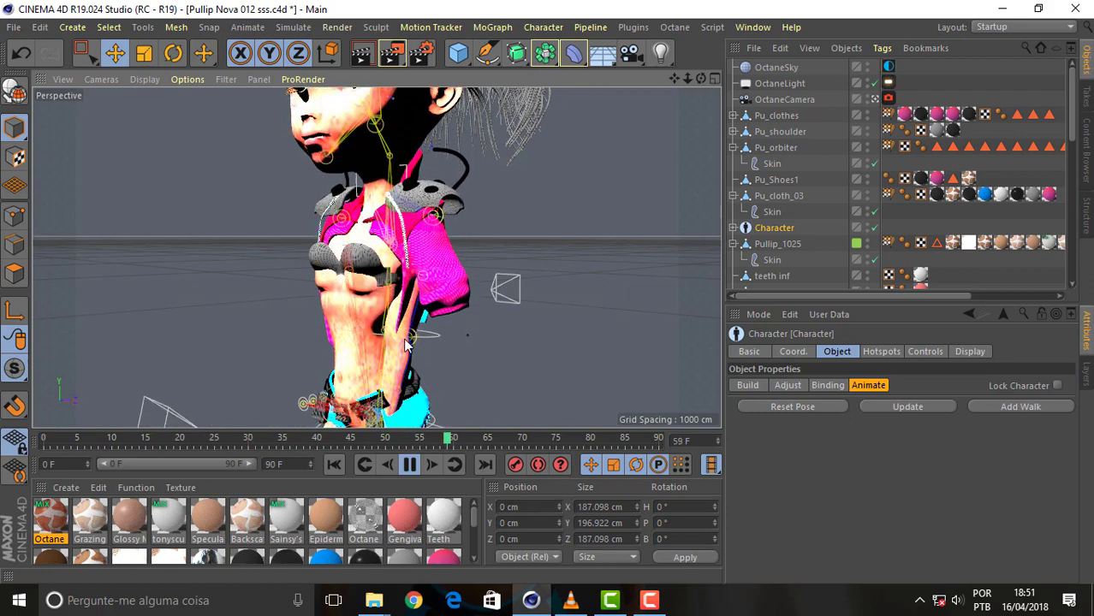
drag(699, 79, 420, 208)
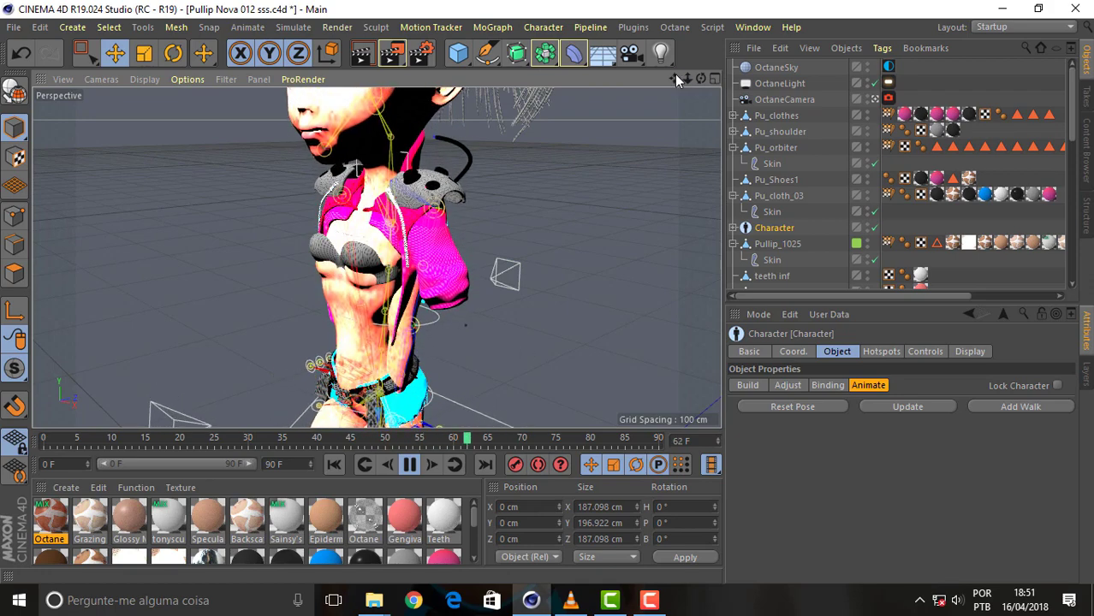
mouse_move(675, 78)
mouse_down()
mouse_move(675, 34)
mouse_move(674, 180)
mouse_up()
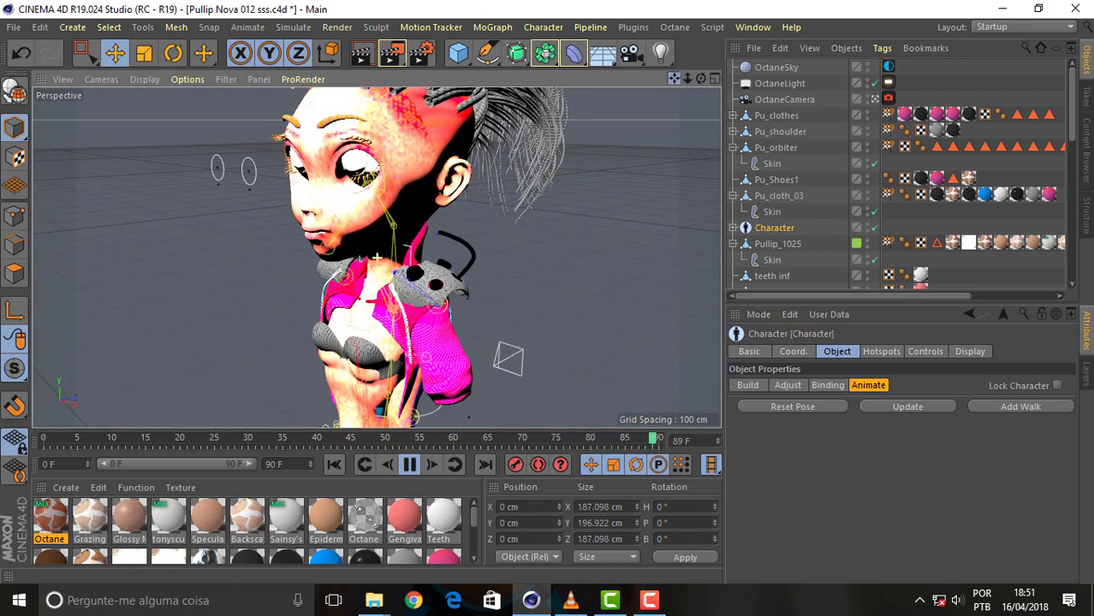
drag(701, 78, 750, 190)
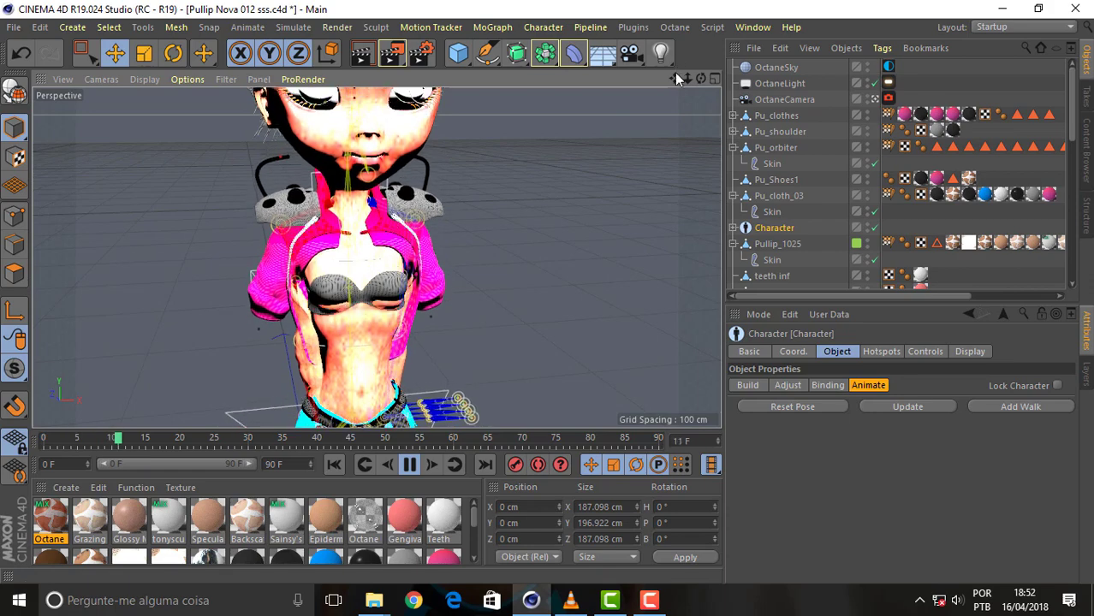
drag(687, 78, 669, 83)
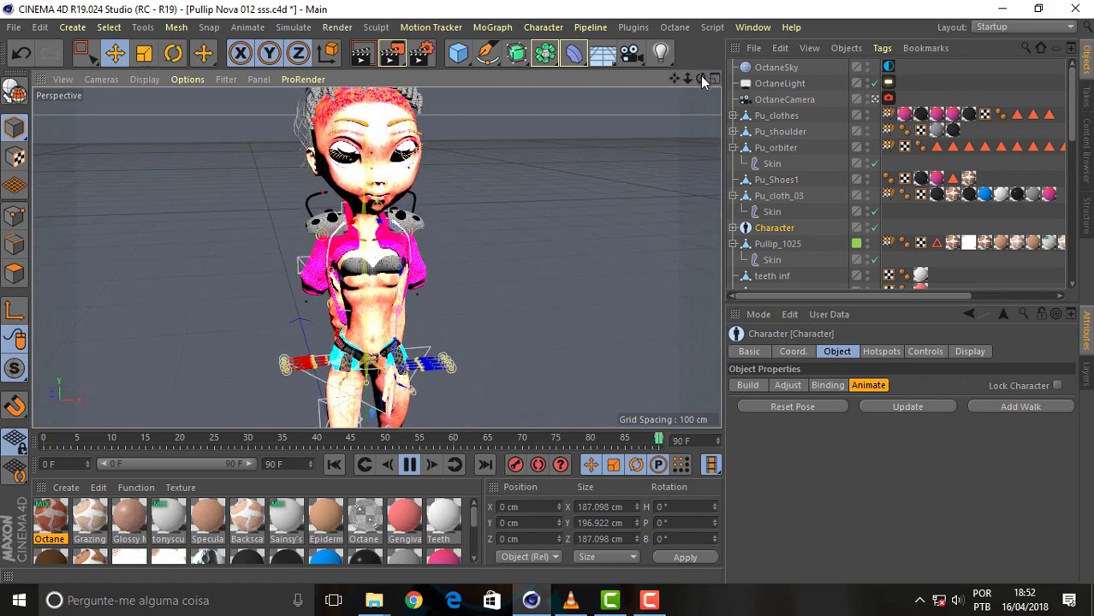
mouse_move(701, 75)
mouse_down()
mouse_move(659, 79)
mouse_move(544, 253)
mouse_up()
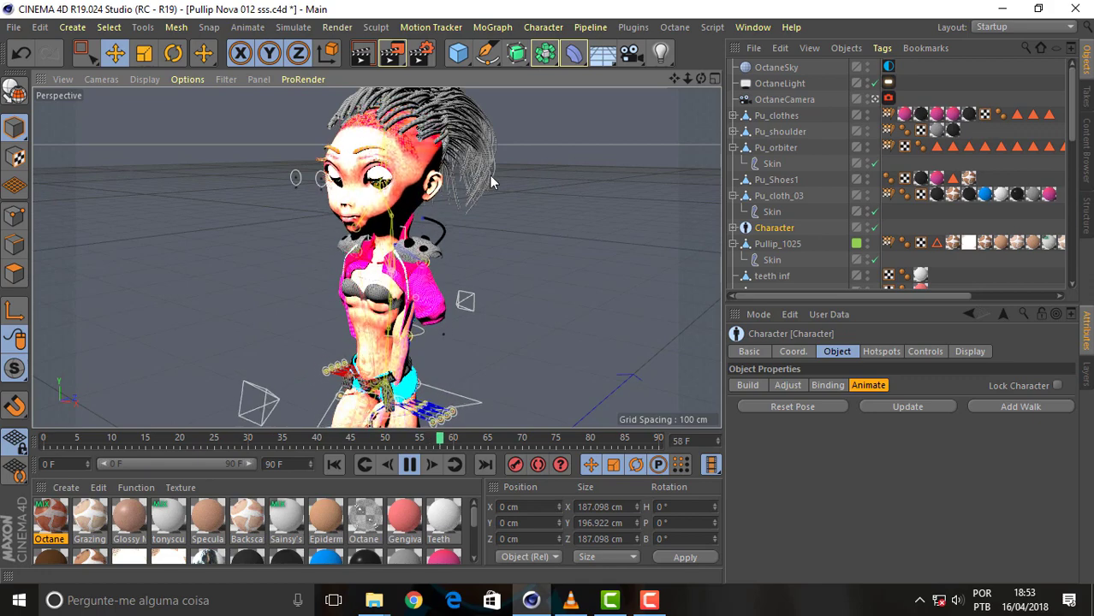
mouse_move(701, 78)
mouse_down()
mouse_move(659, 80)
mouse_move(676, 80)
mouse_up()
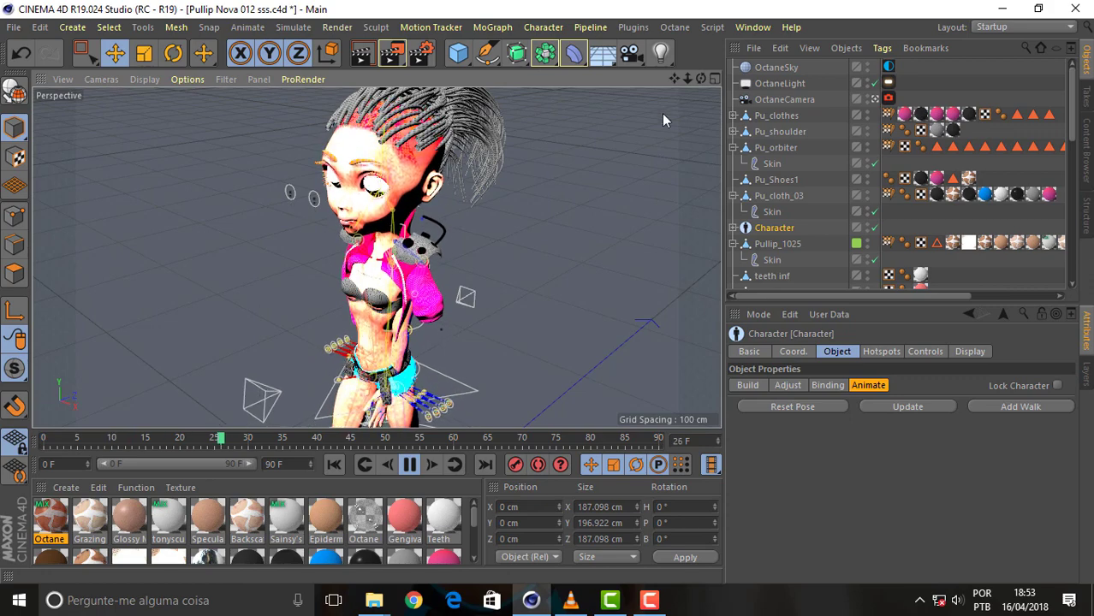
alt+drag(301, 188, 376, 184)
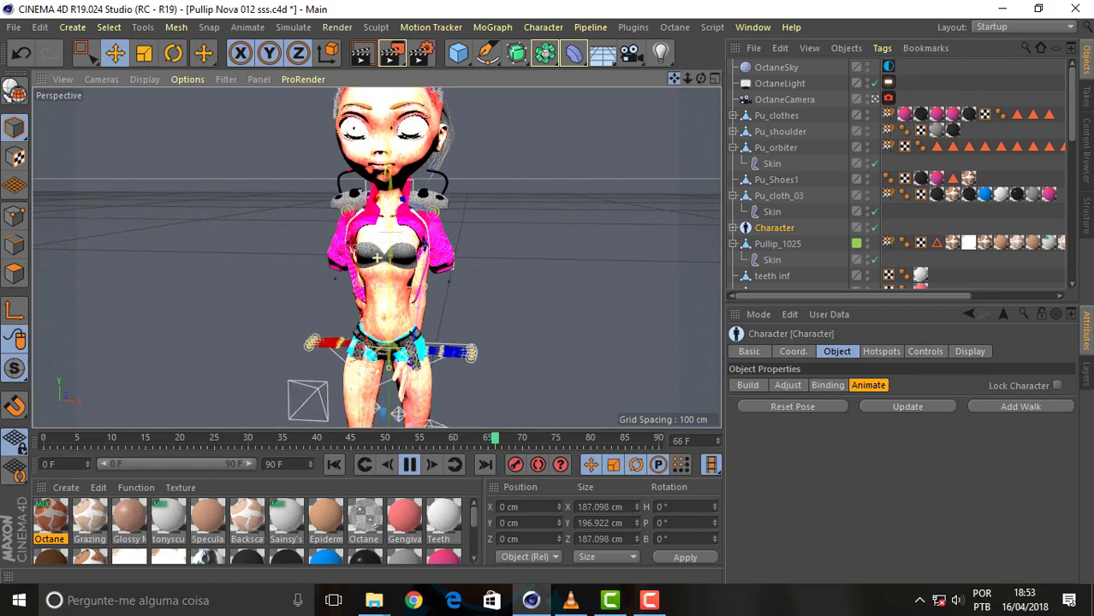
drag(688, 74, 711, 82)
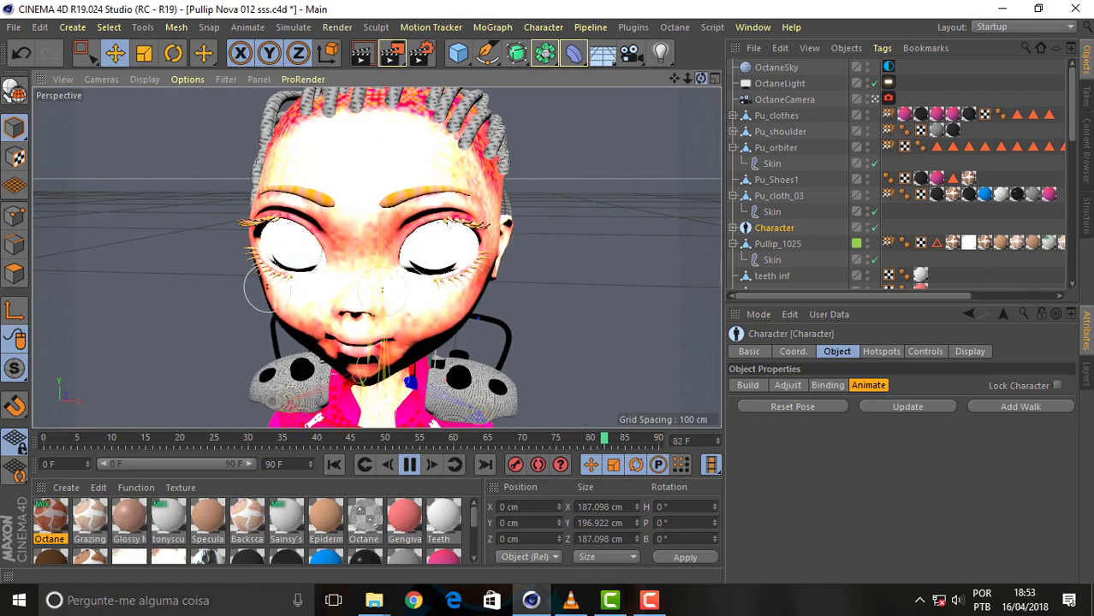
drag(700, 78, 634, 86)
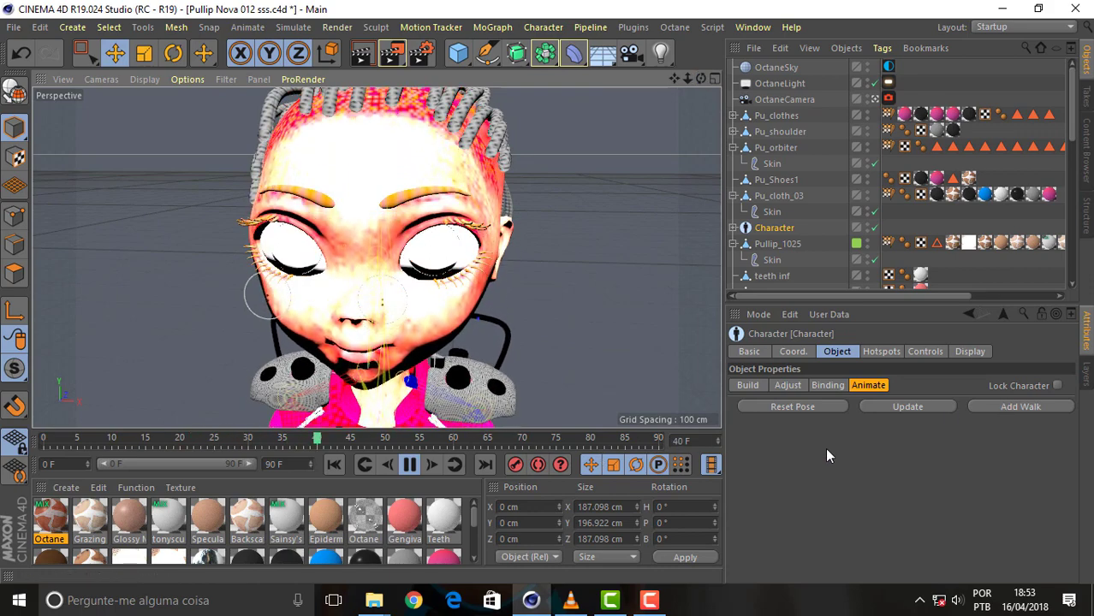
Pause the walk at frame 56 and undo the last pose change
click(408, 468)
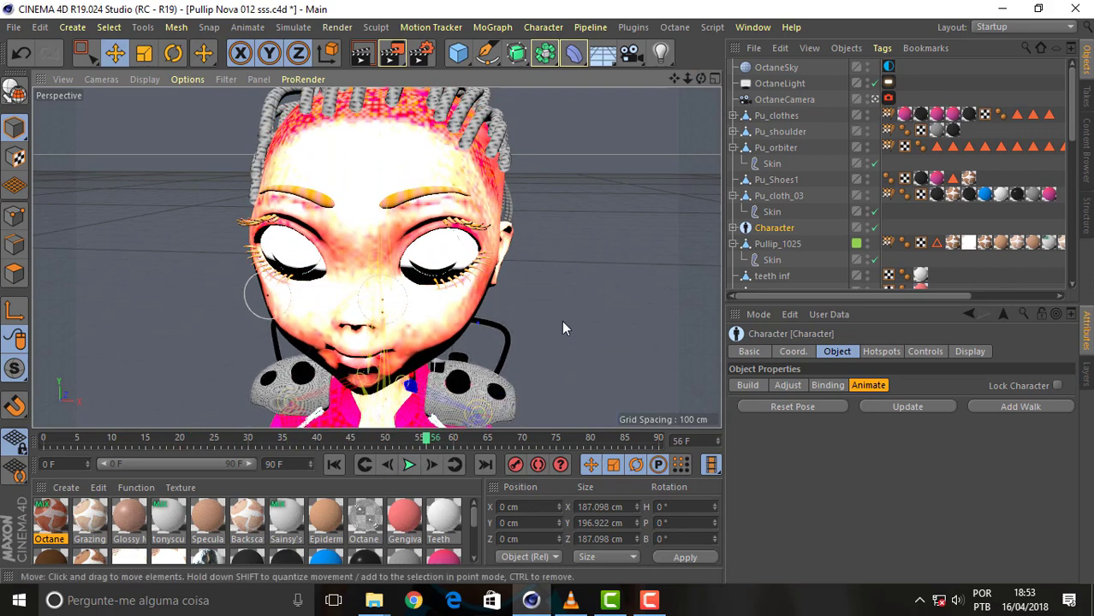
key(ctrl+z)
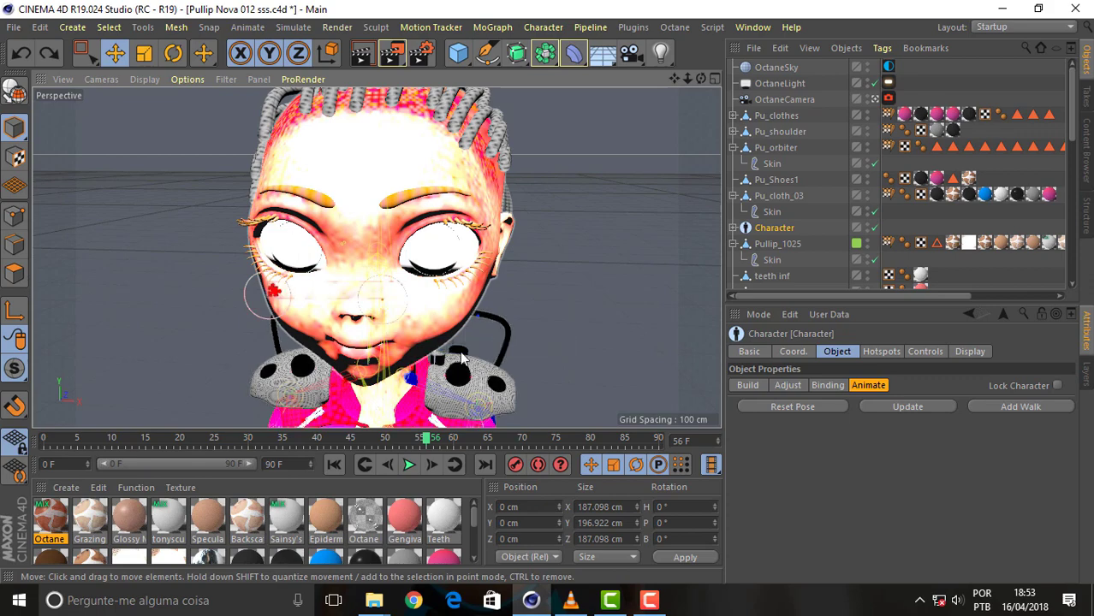
drag(701, 78, 701, 78)
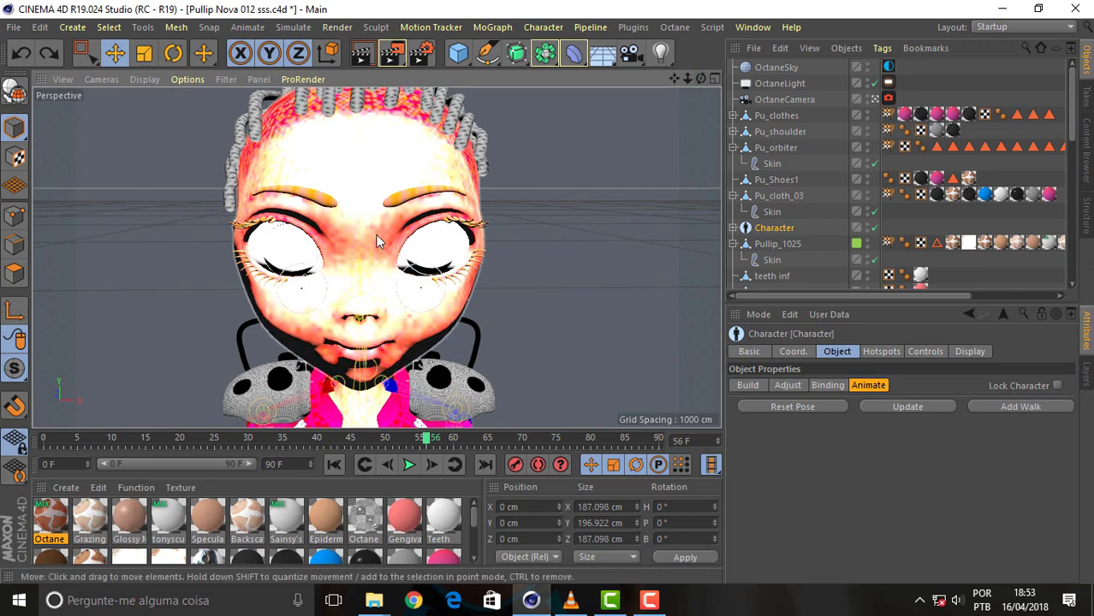
Switch the viewport to Hidden Line display and inspect the doll's head from the left side
click(144, 79)
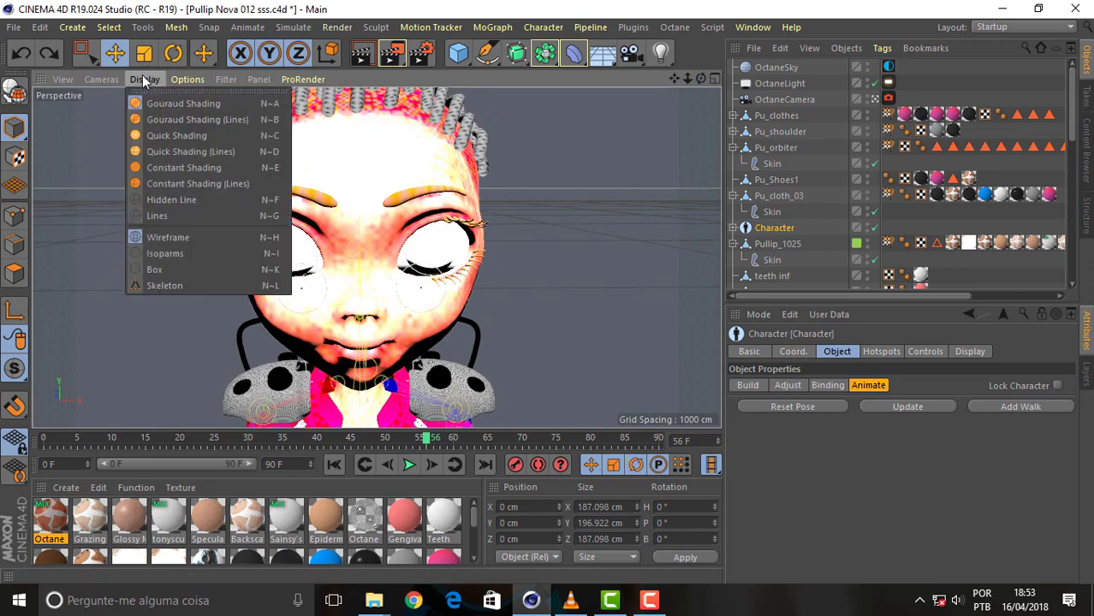
click(196, 198)
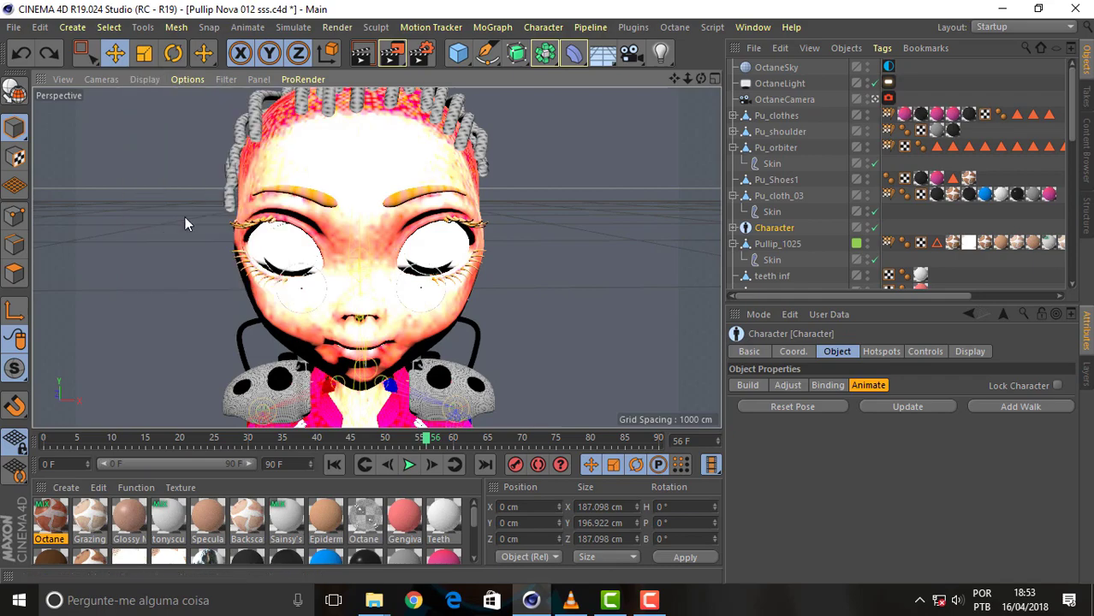
mouse_move(702, 78)
mouse_down()
mouse_move(375, 257)
mouse_move(388, 209)
mouse_up()
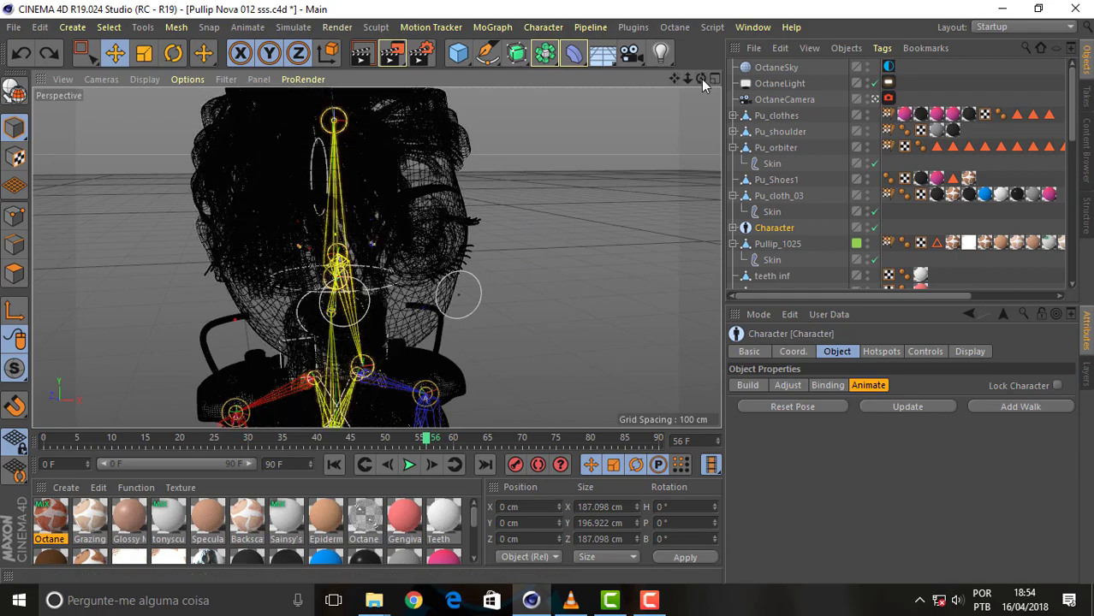
mouse_move(703, 83)
mouse_down()
mouse_move(688, 83)
mouse_move(699, 75)
mouse_move(376, 257)
mouse_move(702, 80)
mouse_up()
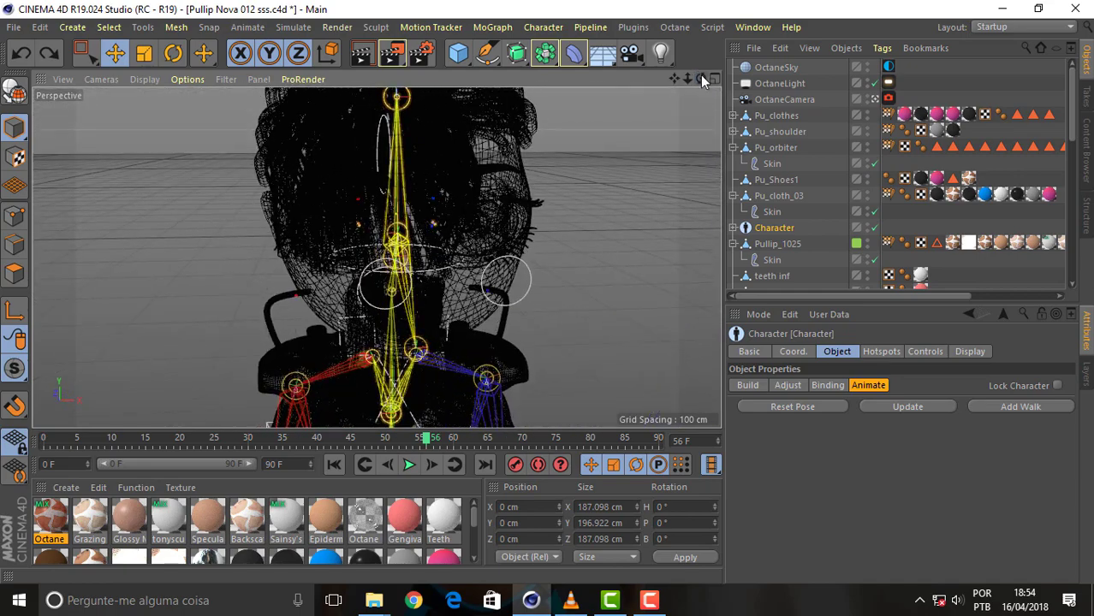